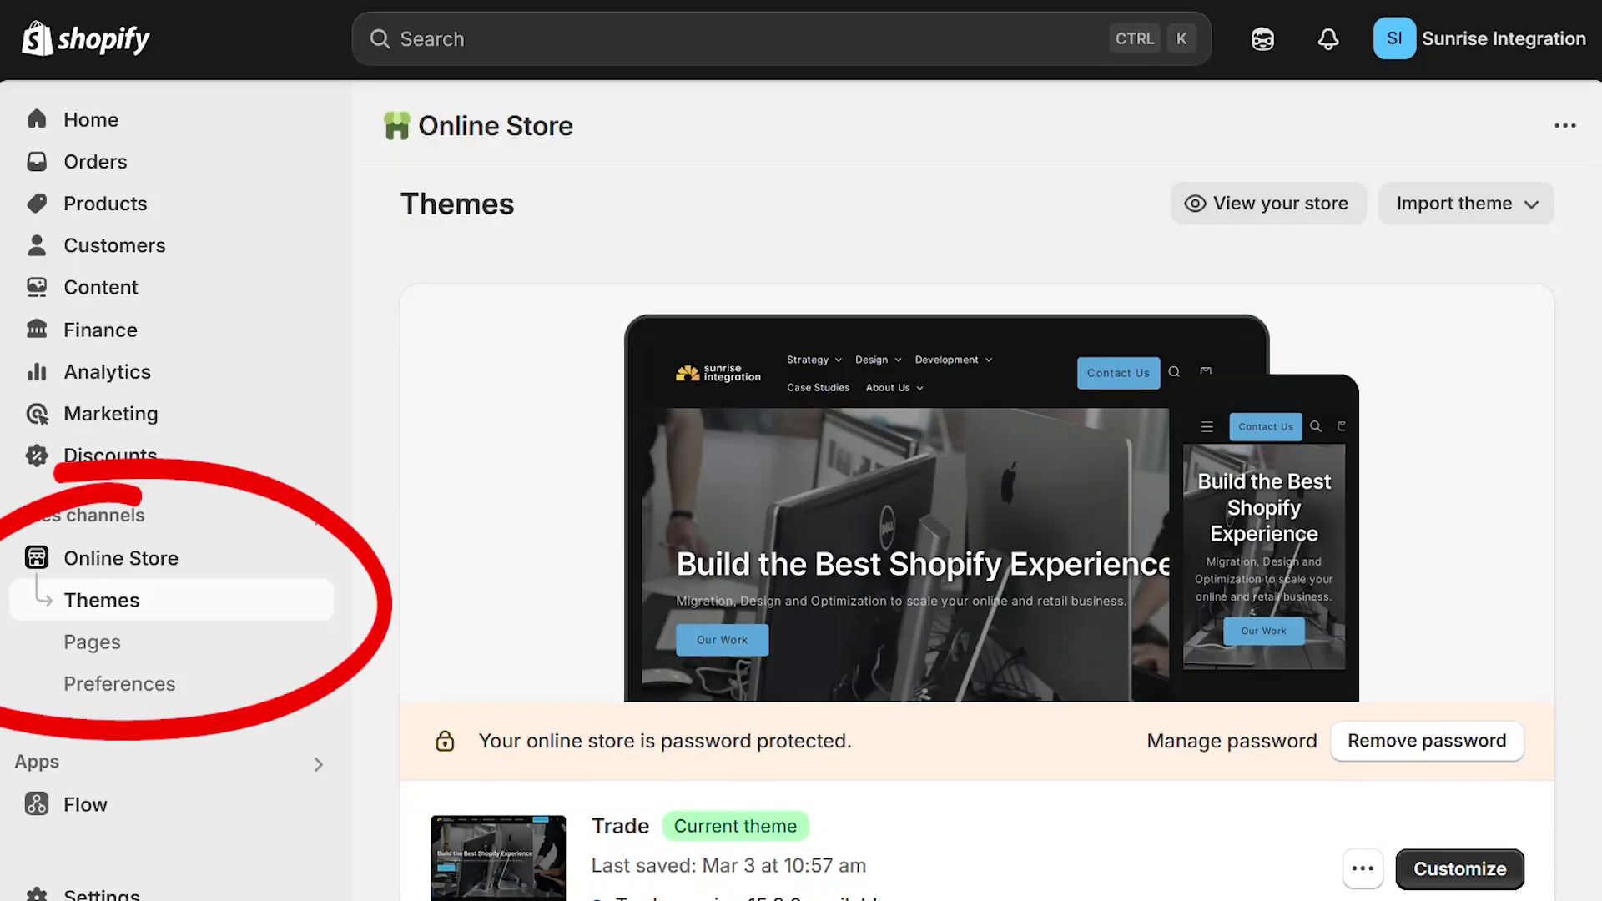
# Generate AI themes from 'used sneaker store for customers to find great shoes' and review Clarity, Canyon, Rebel
pyautogui.scroll(-7, 1590, 447)
pyautogui.scroll(-5, 1590, 447)
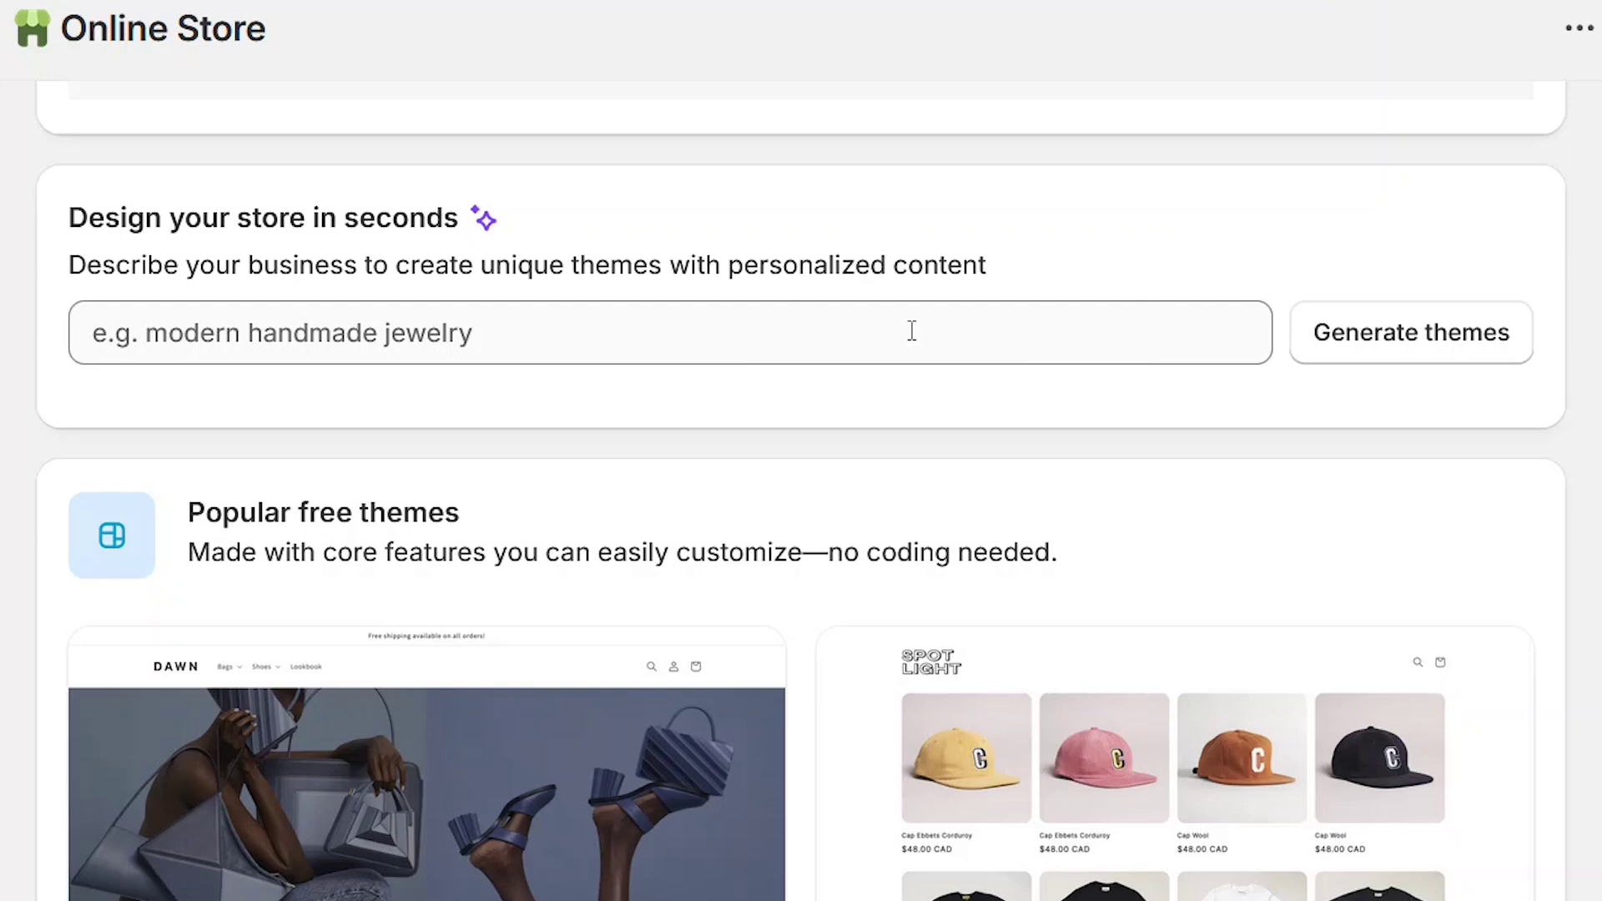
pyautogui.click(615, 325)
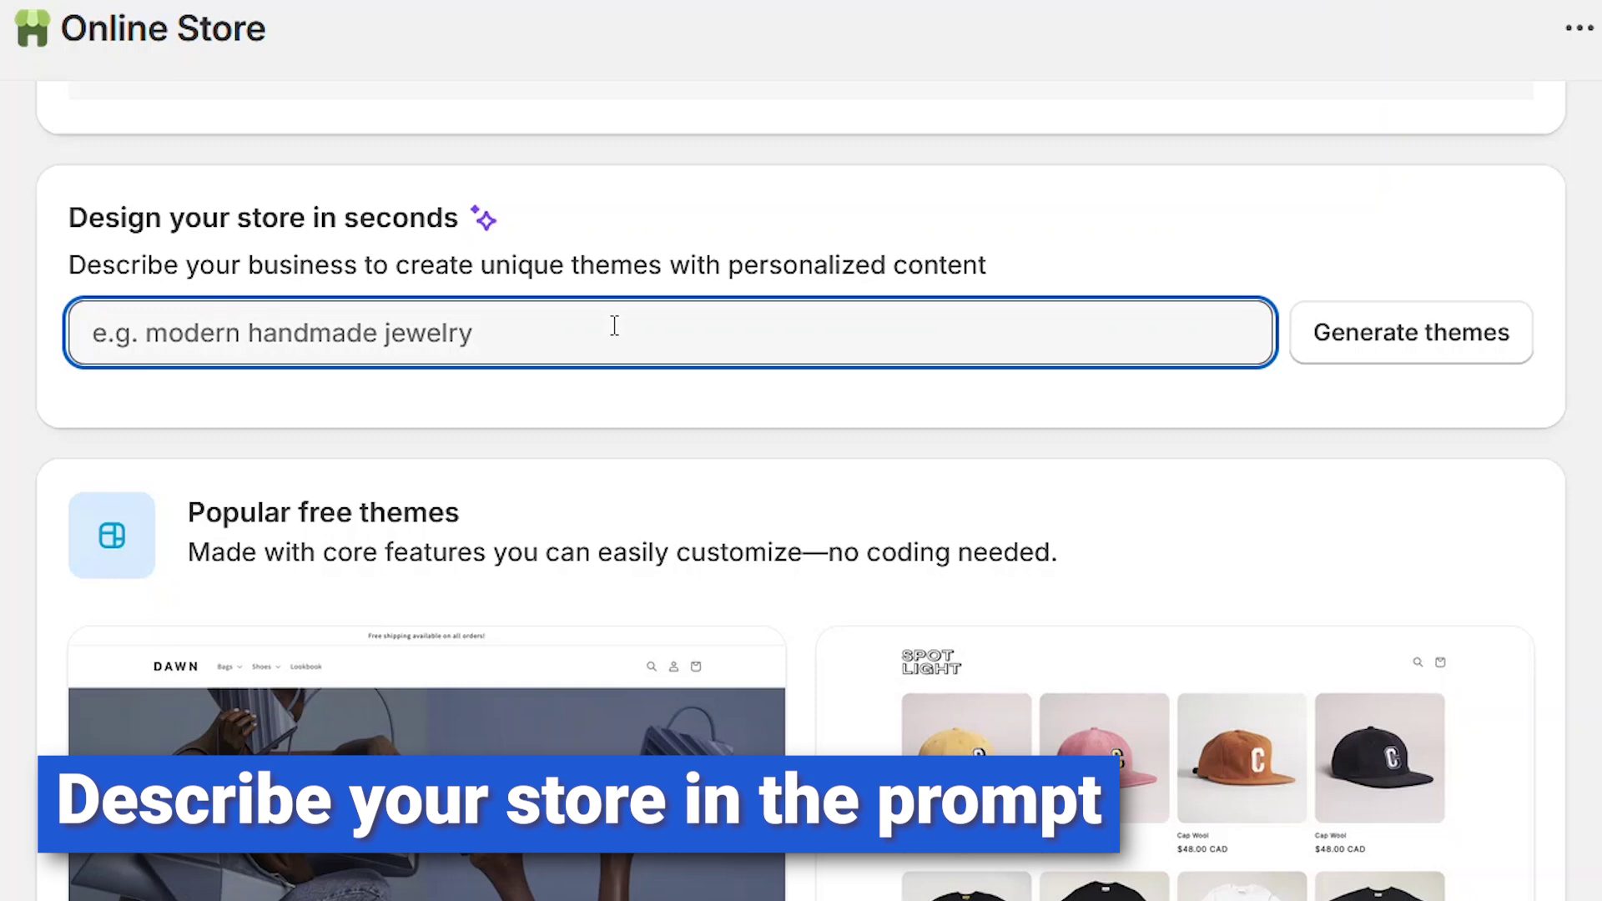
pyautogui.write('used sneaker store for customers to find great shoes')
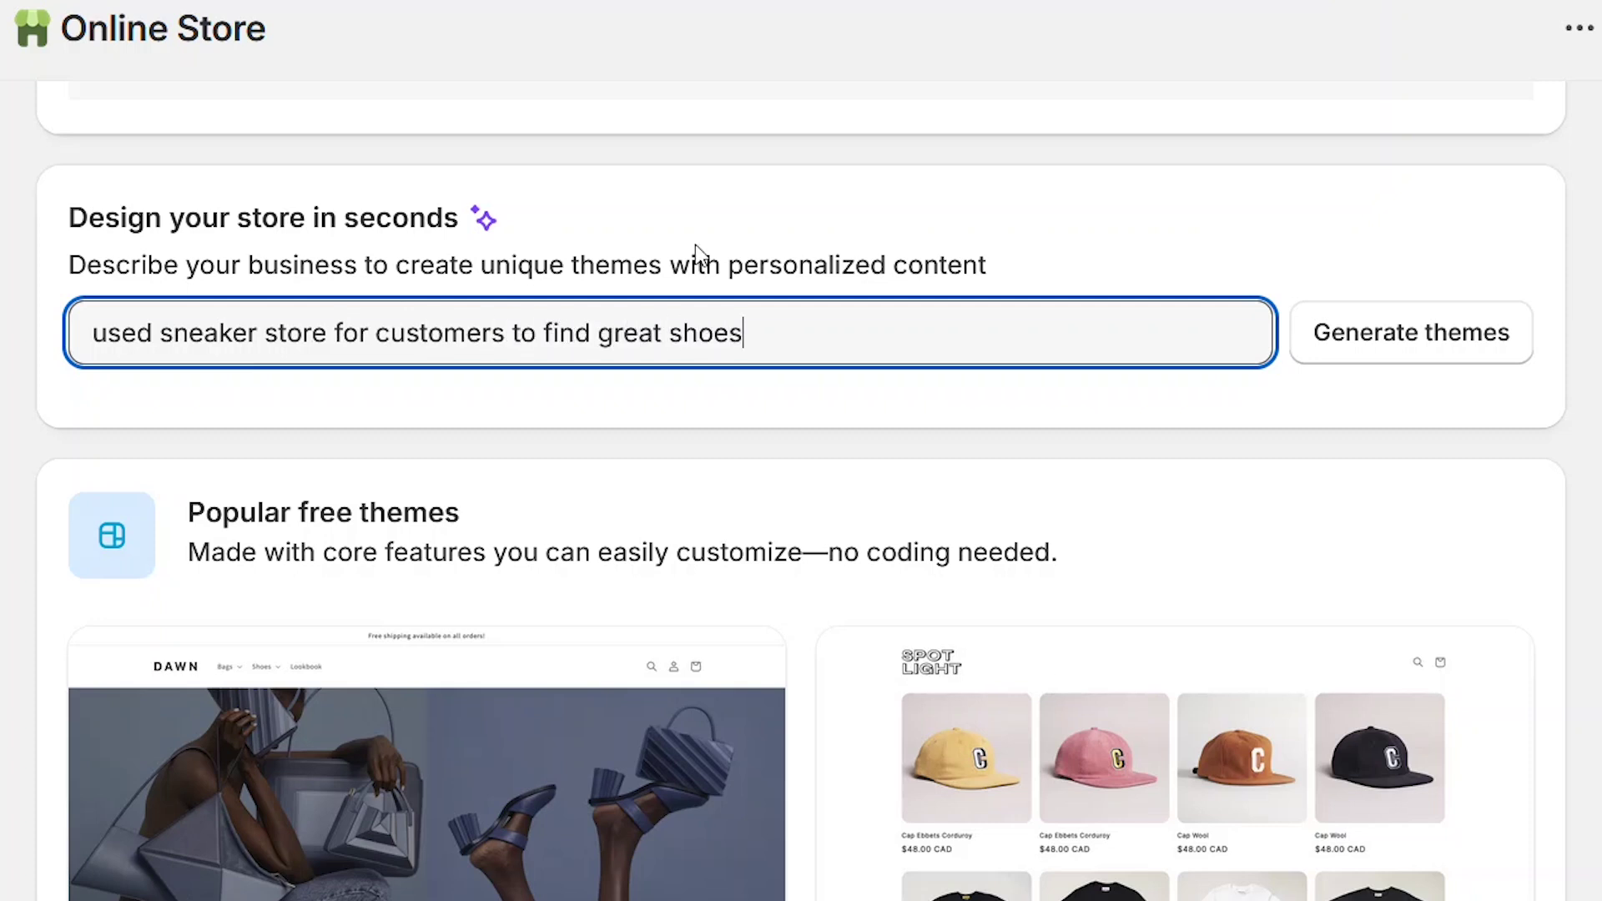
pyautogui.click(1399, 344)
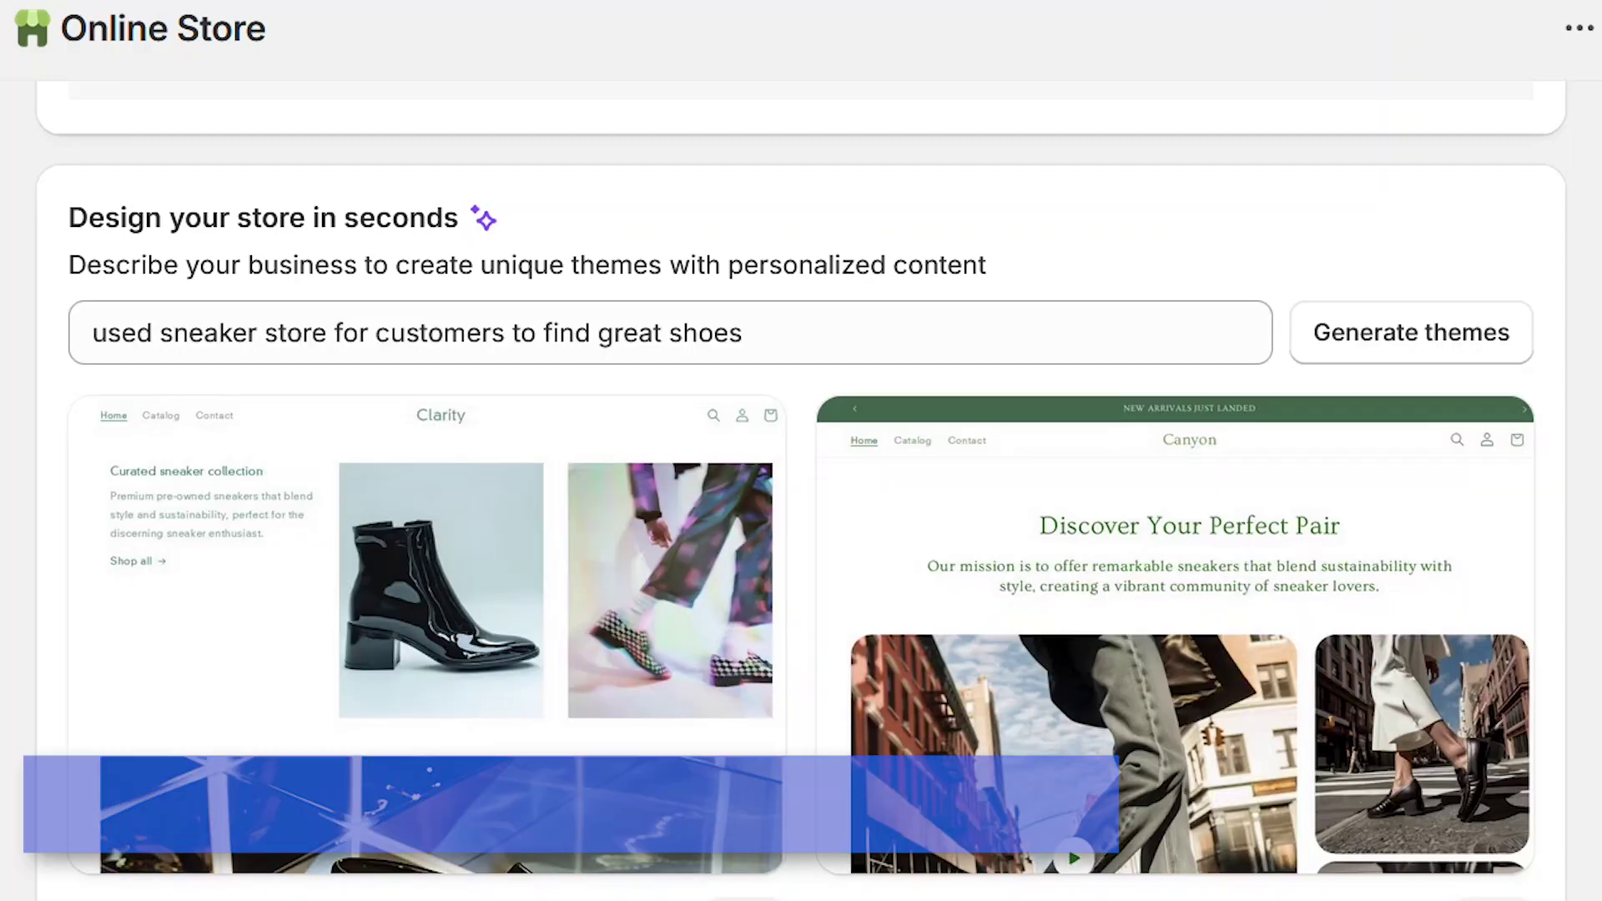
pyautogui.scroll(-5, 367, 709)
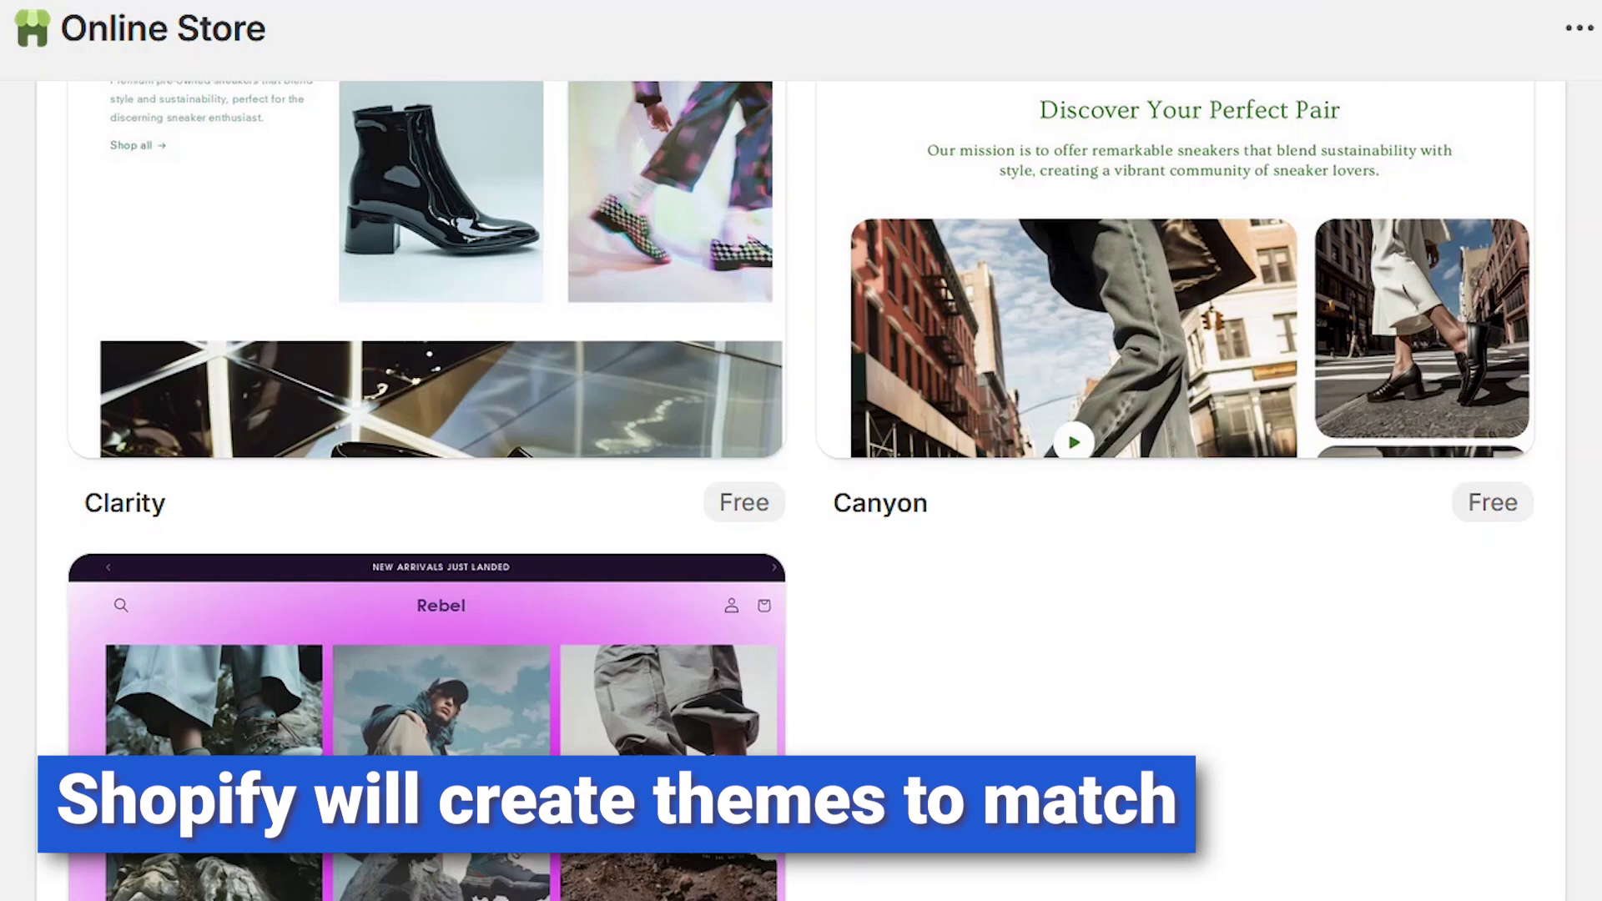
pyautogui.scroll(3, 801, 493)
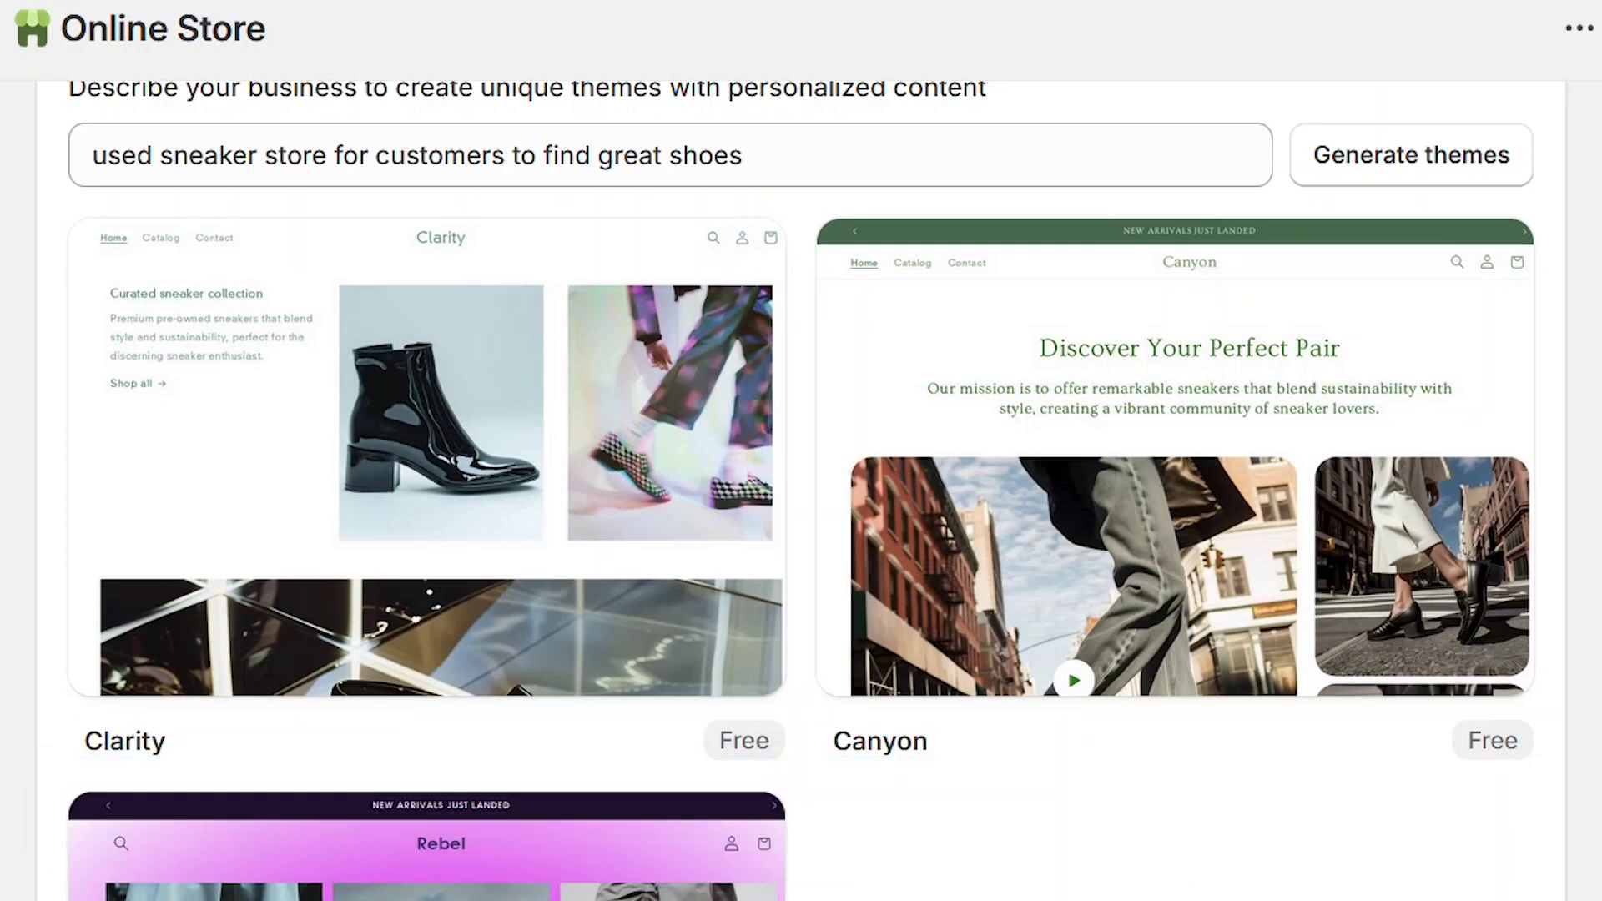
pyautogui.scroll(-3, 801, 500)
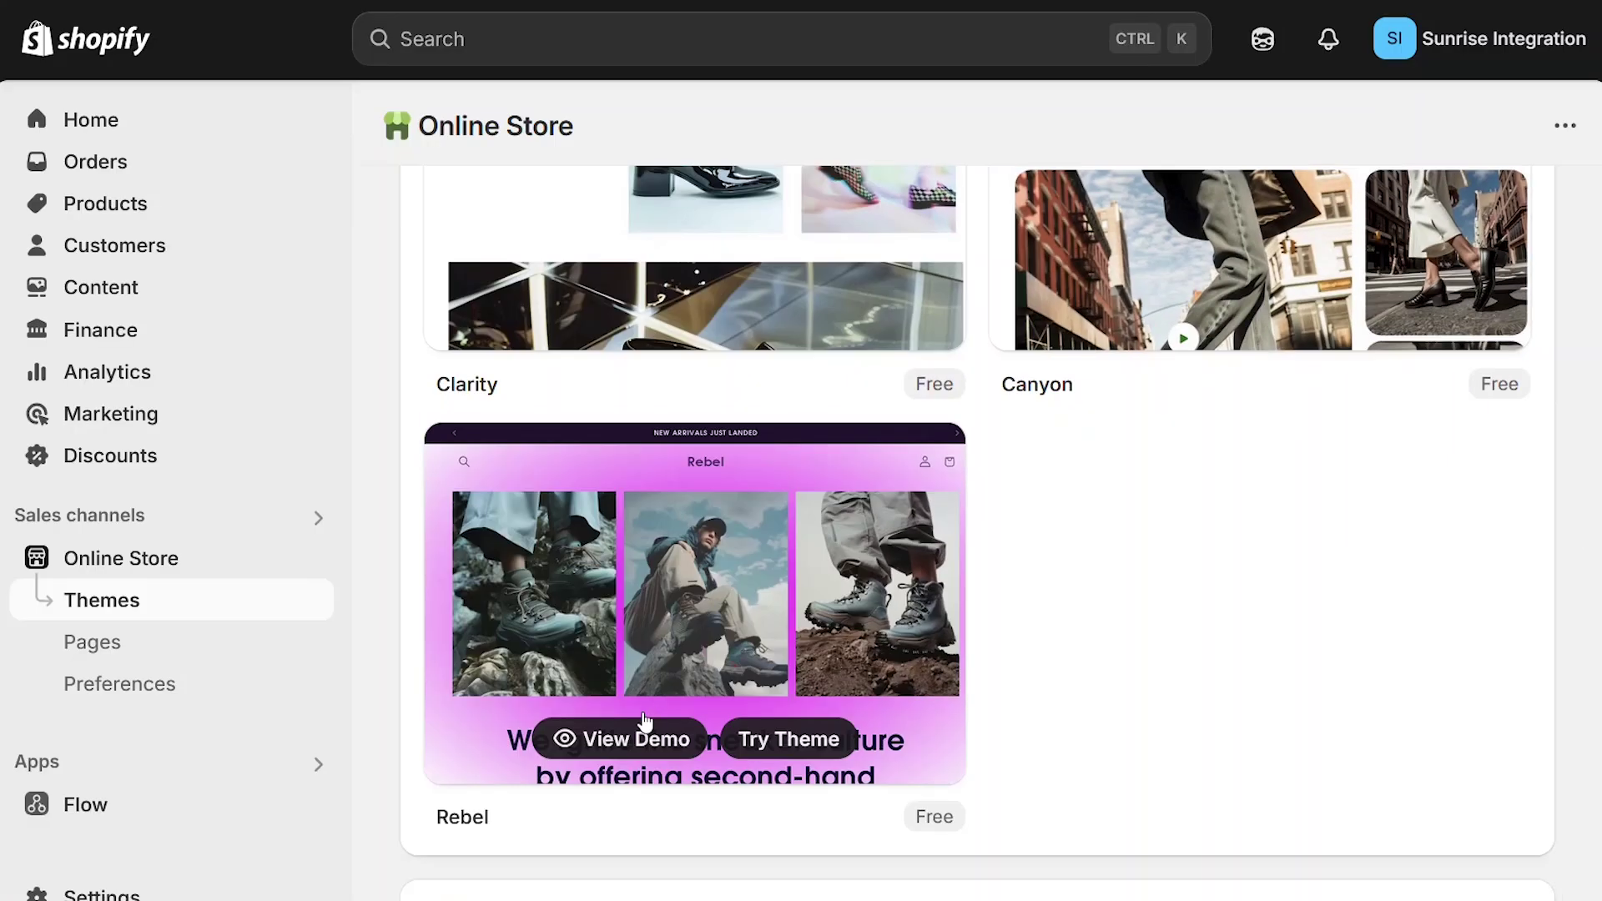
pyautogui.click(618, 741)
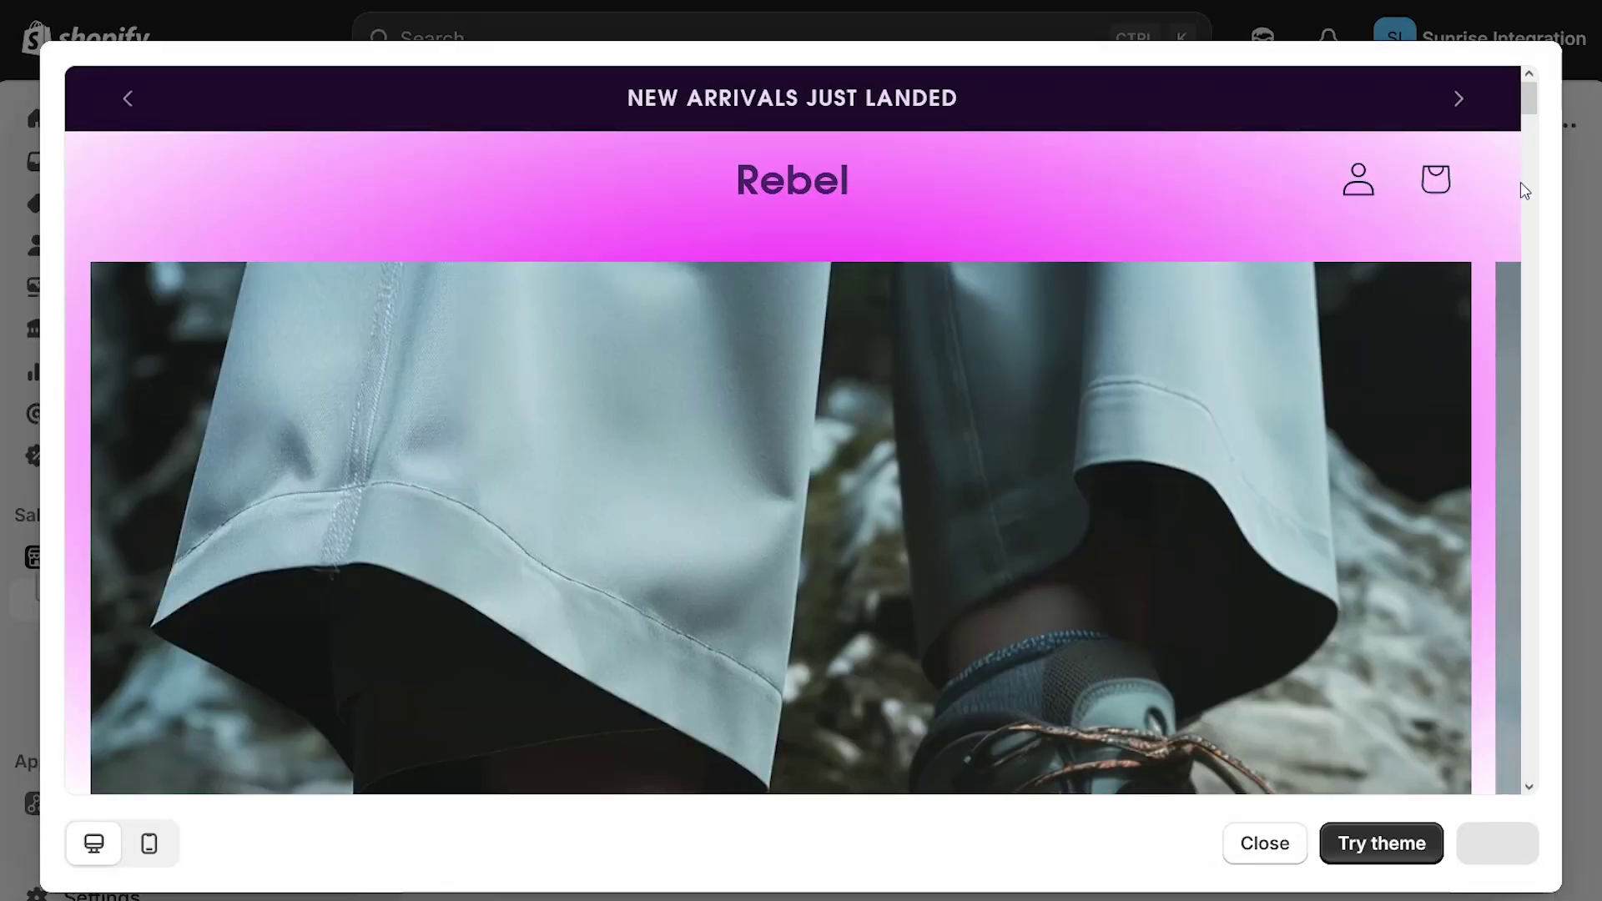
pyautogui.moveTo(1539, 111)
pyautogui.mouseDown()
pyautogui.moveTo(1535, 403)
pyautogui.moveTo(1535, 92)
pyautogui.mouseUp()
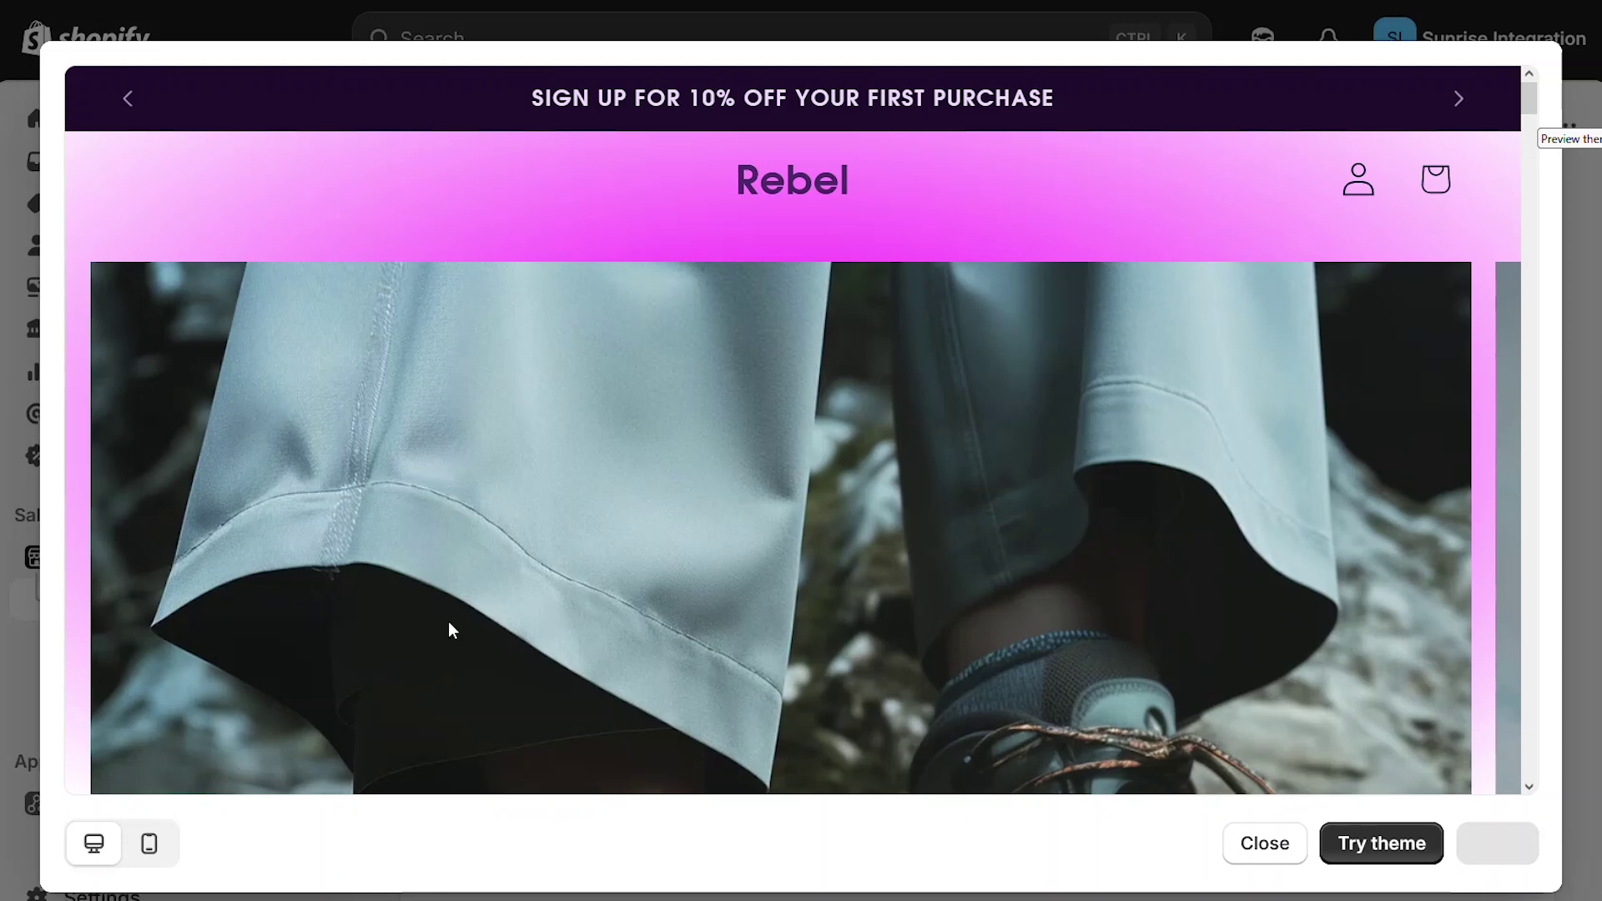
pyautogui.click(147, 845)
pyautogui.moveTo(1073, 117); pyautogui.dragTo(1015, 85)
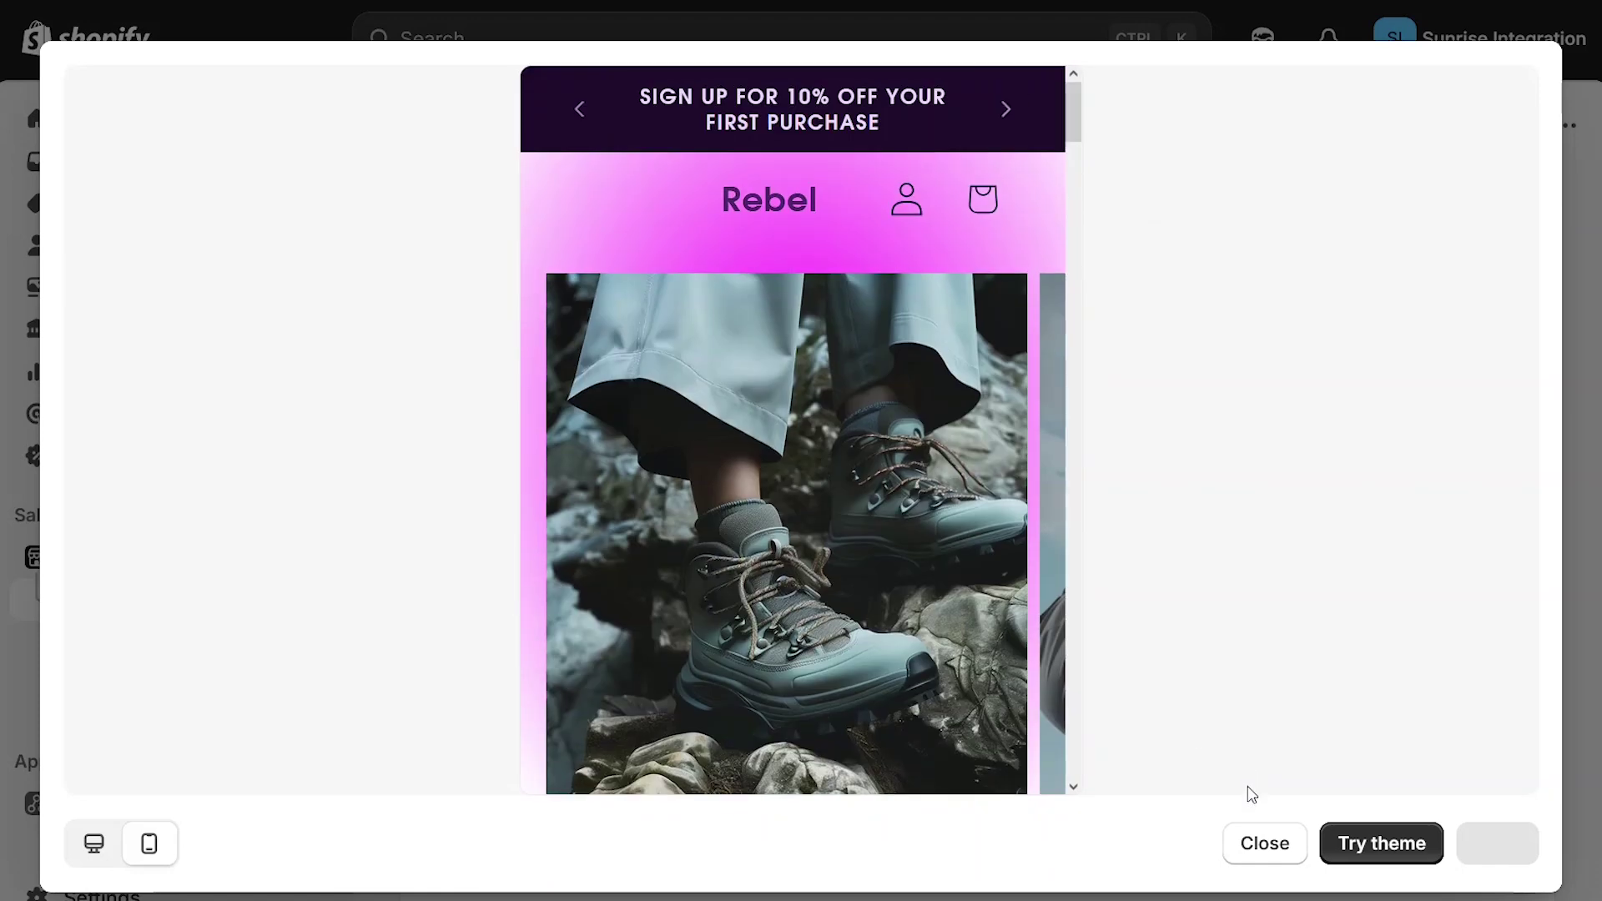
pyautogui.click(1252, 843)
pyautogui.scroll(5, 604, 667)
pyautogui.click(604, 694)
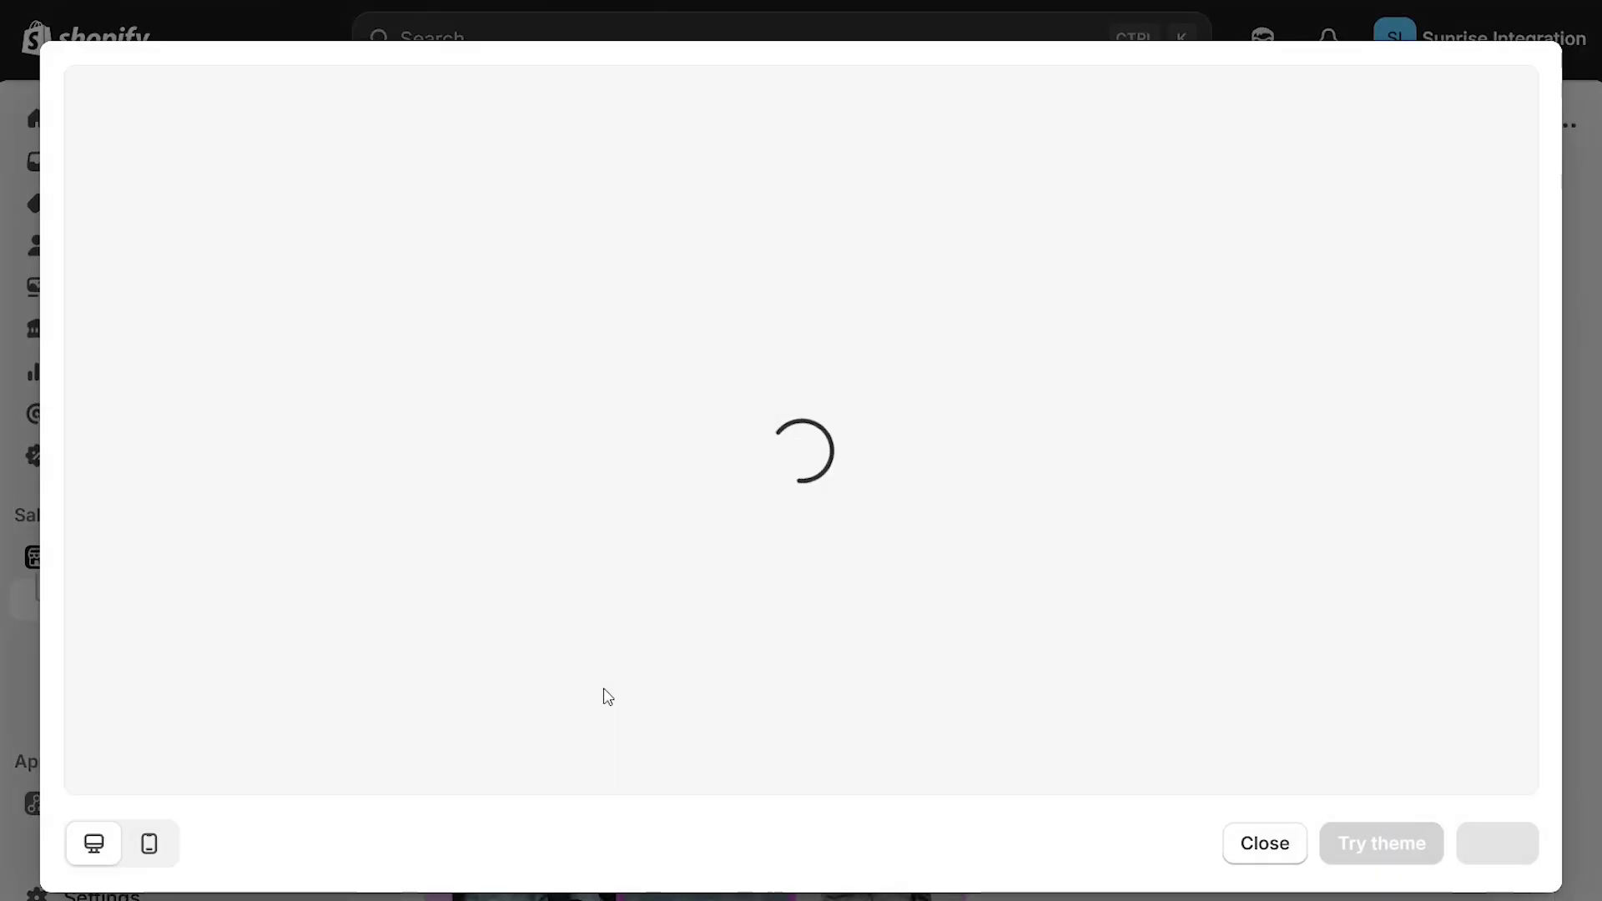
pyautogui.moveTo(1532, 105); pyautogui.dragTo(1587, 404)
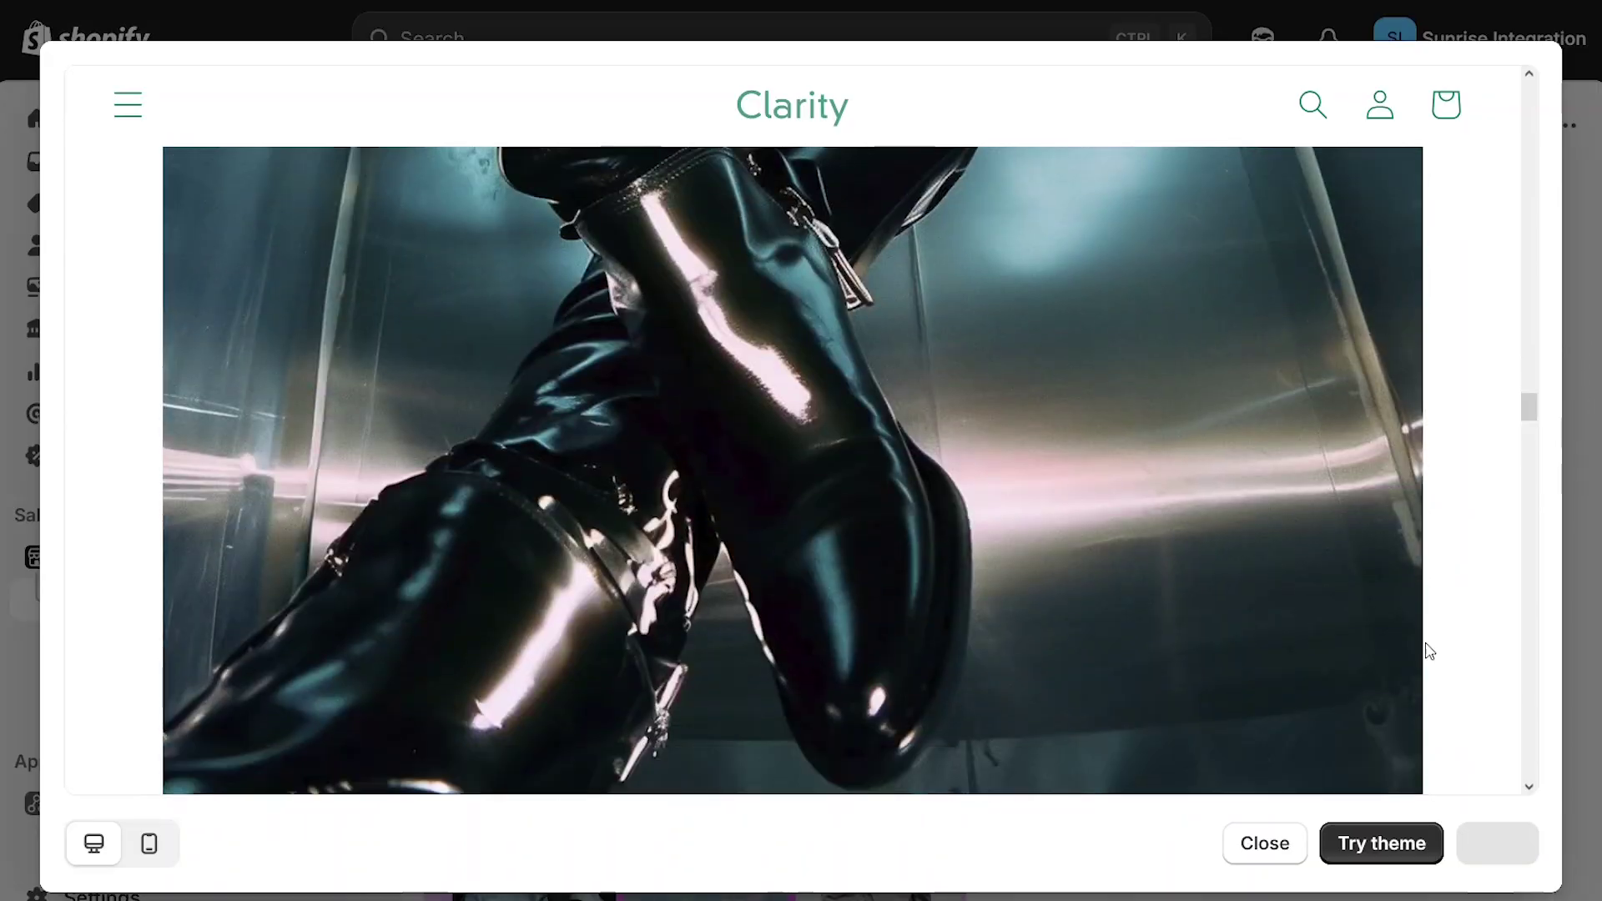
pyautogui.click(1265, 842)
# Replace the store description with 'custom made wooden toys for kids' and generate Balance, Flora, Radiant themes
pyautogui.scroll(1, 976, 534)
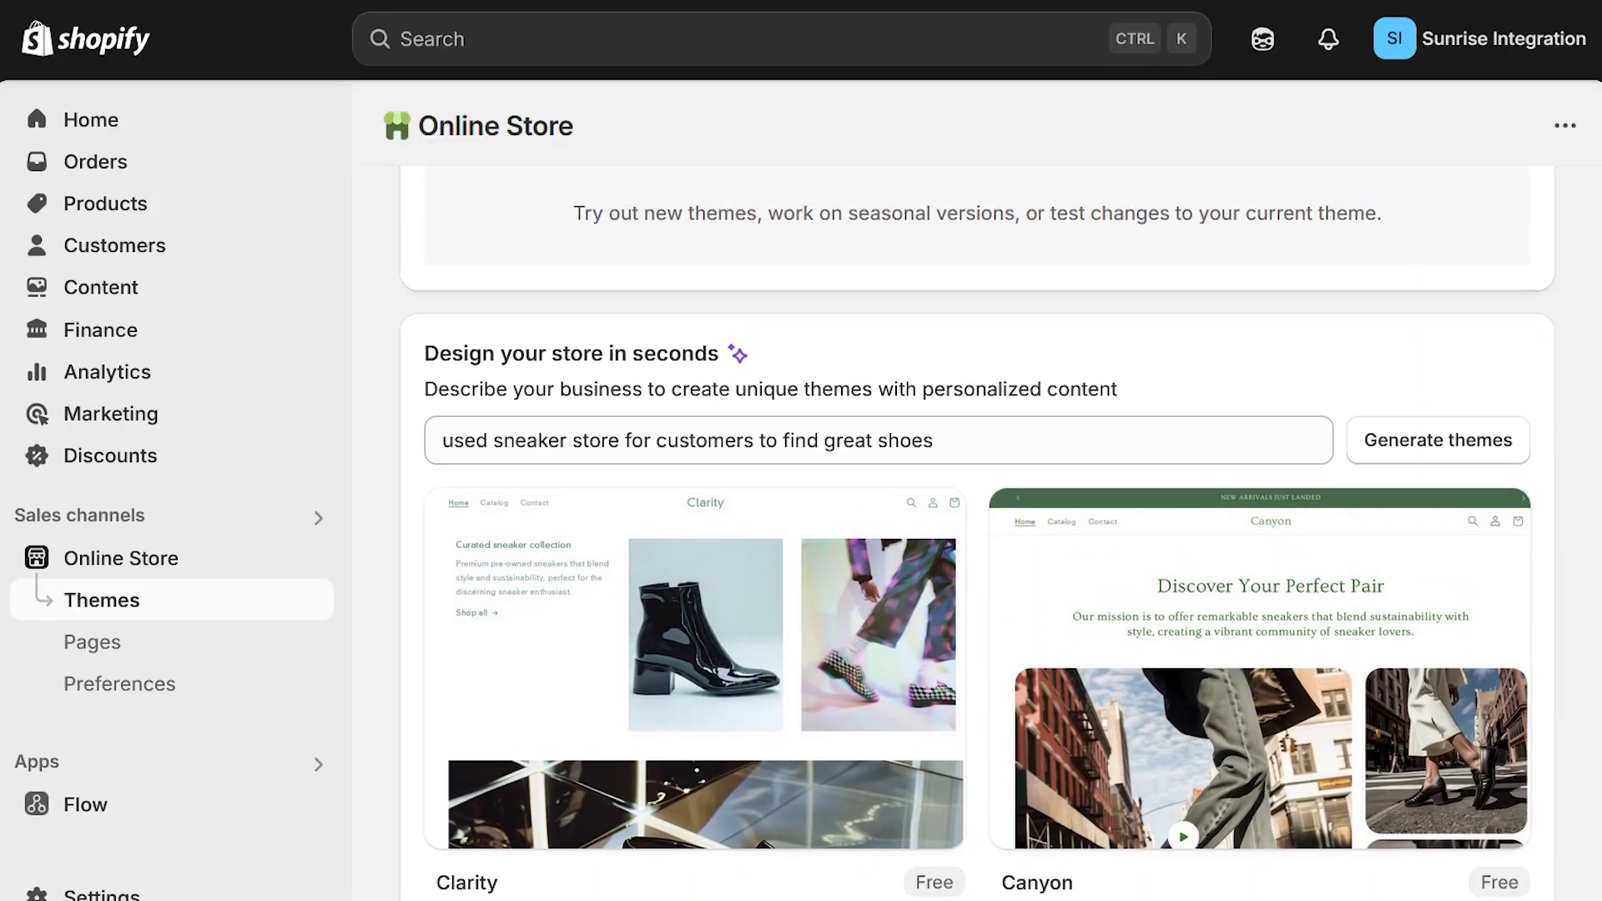
pyautogui.moveTo(962, 438); pyautogui.dragTo(407, 448)
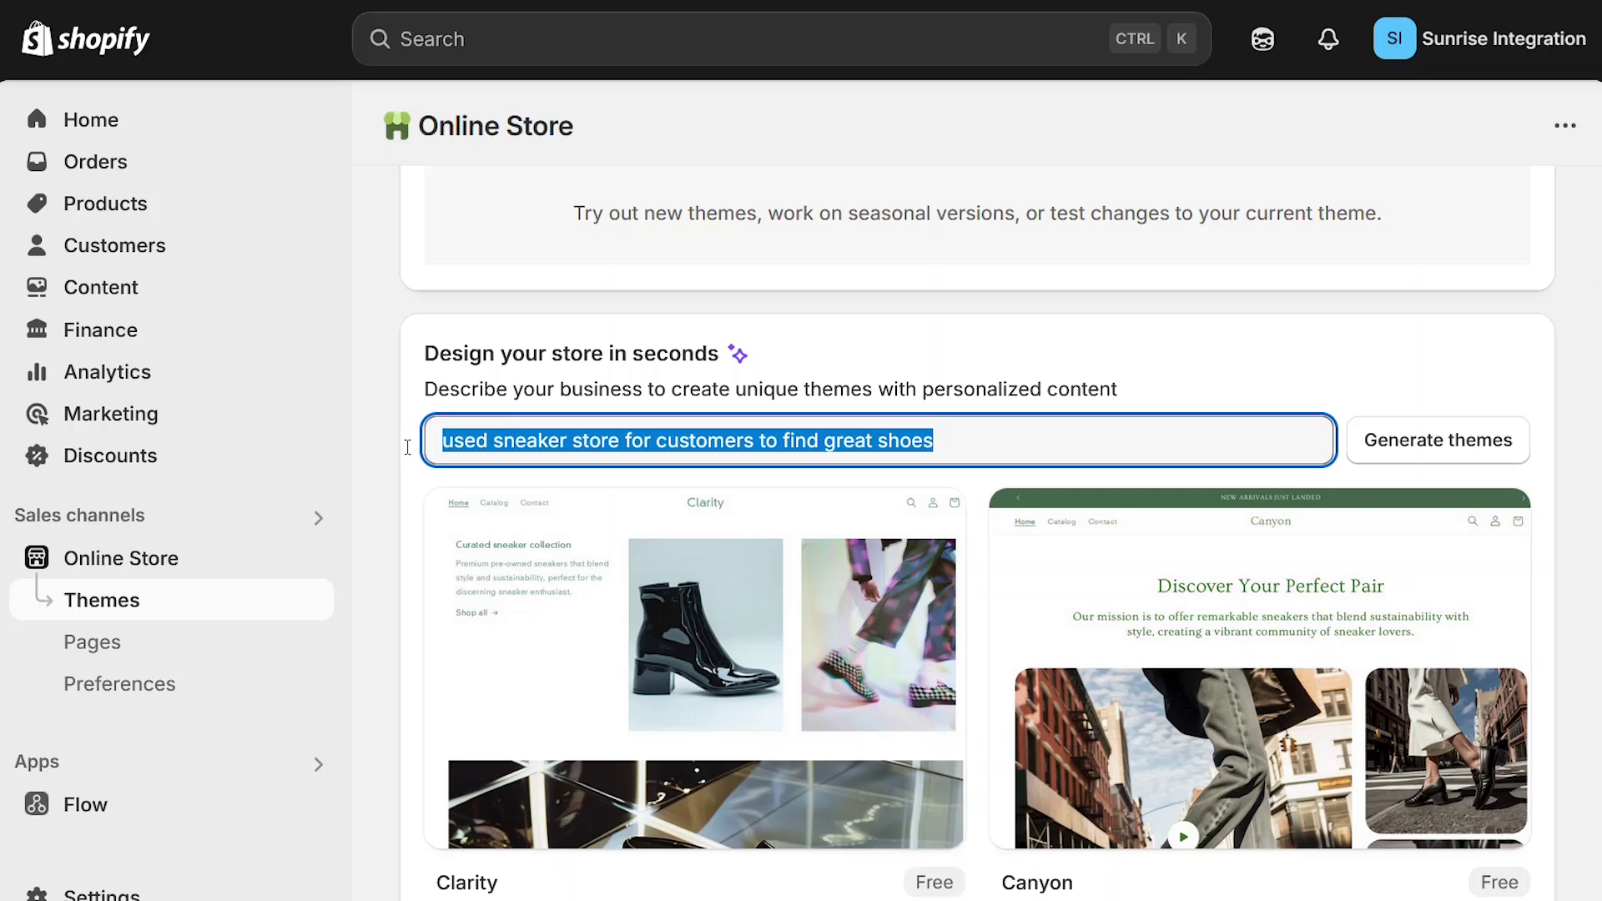
pyautogui.write('custom mad')
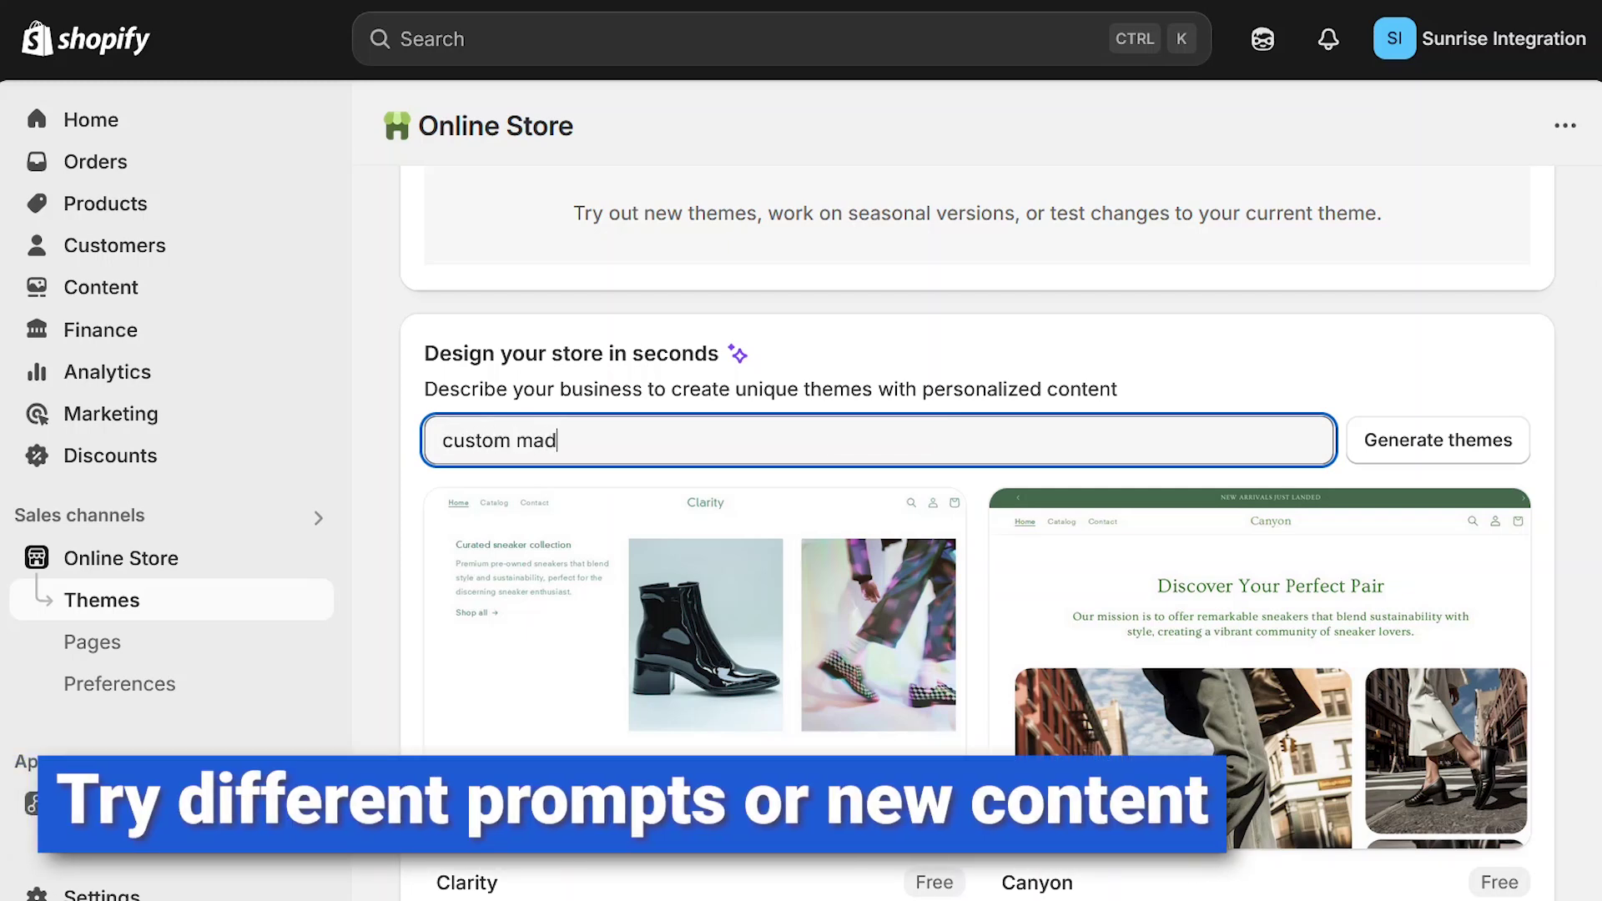
pyautogui.write('e wooden toys for kids')
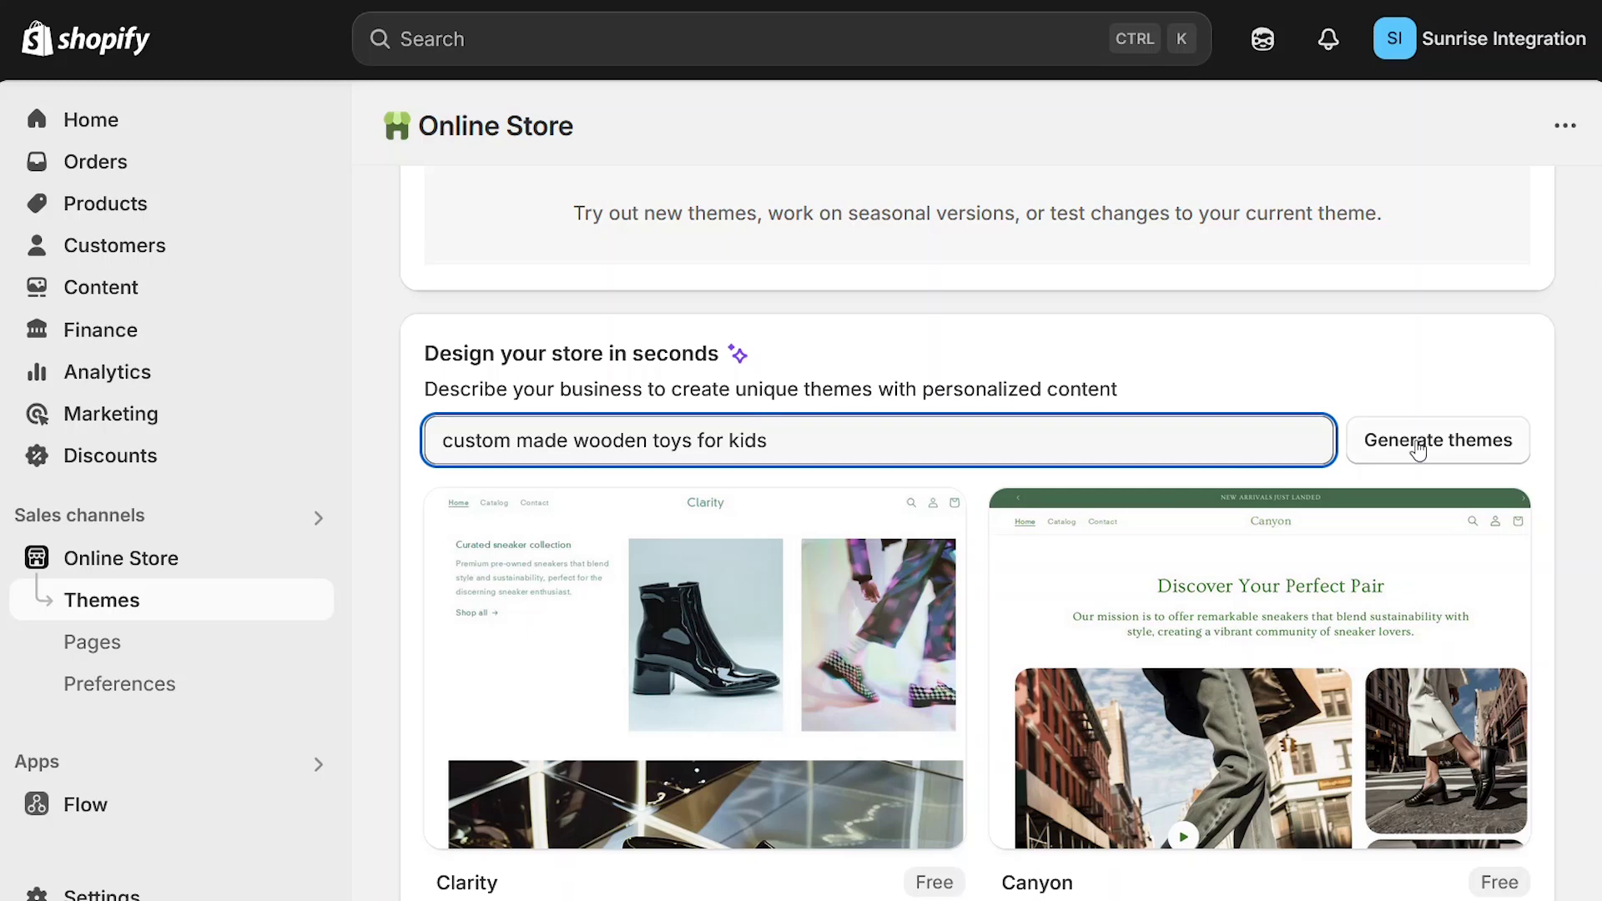
pyautogui.click(1480, 439)
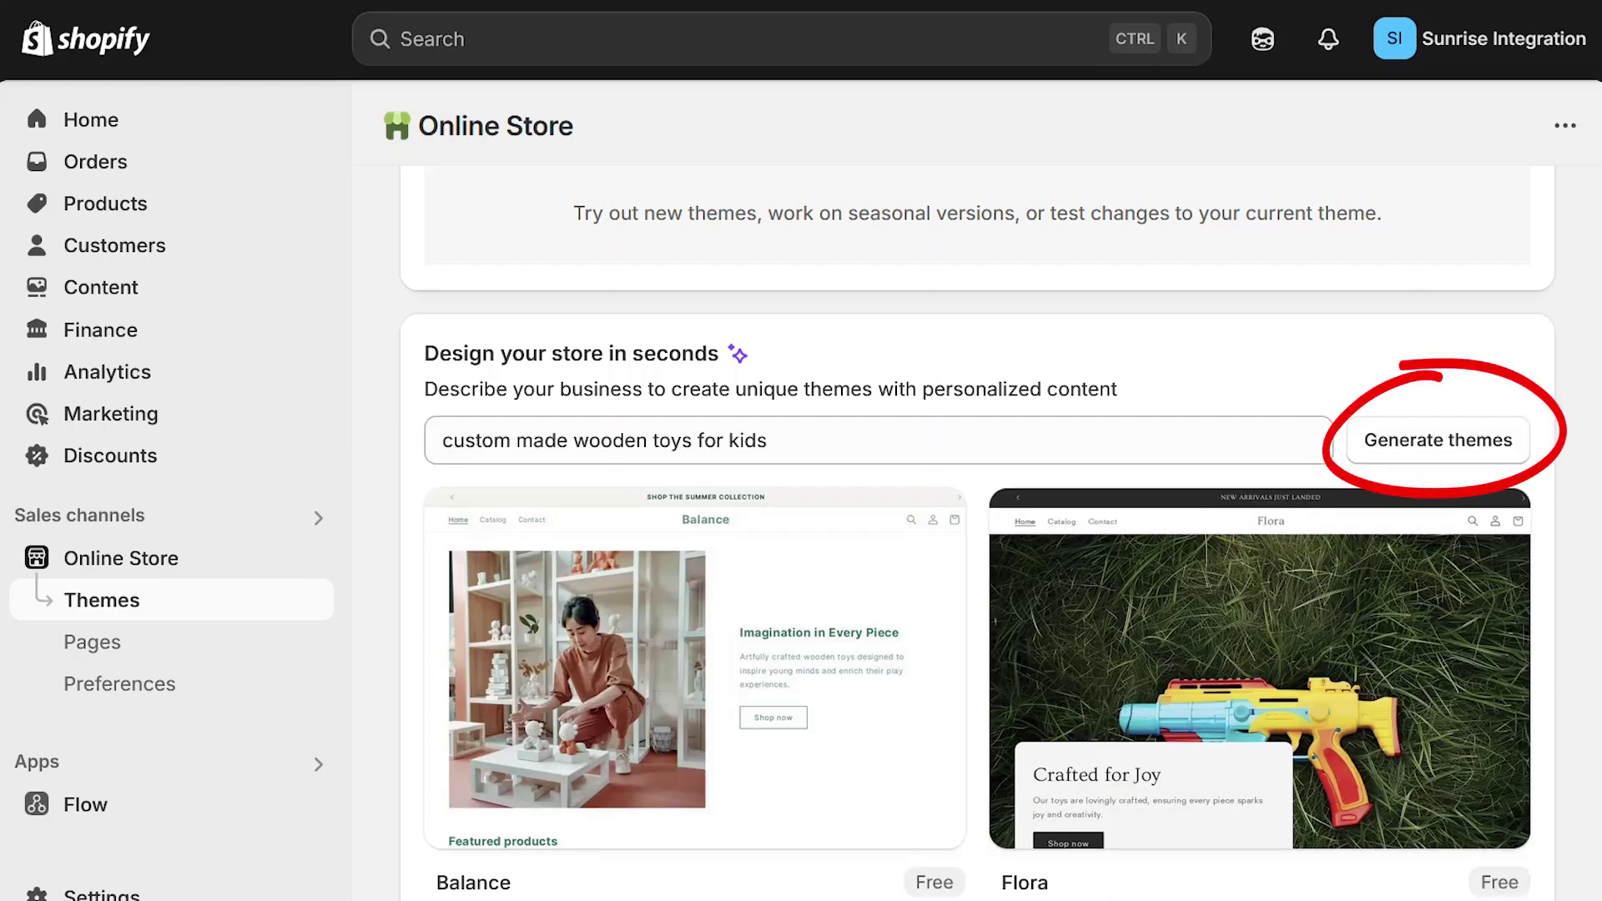
pyautogui.scroll(-4, 1599, 385)
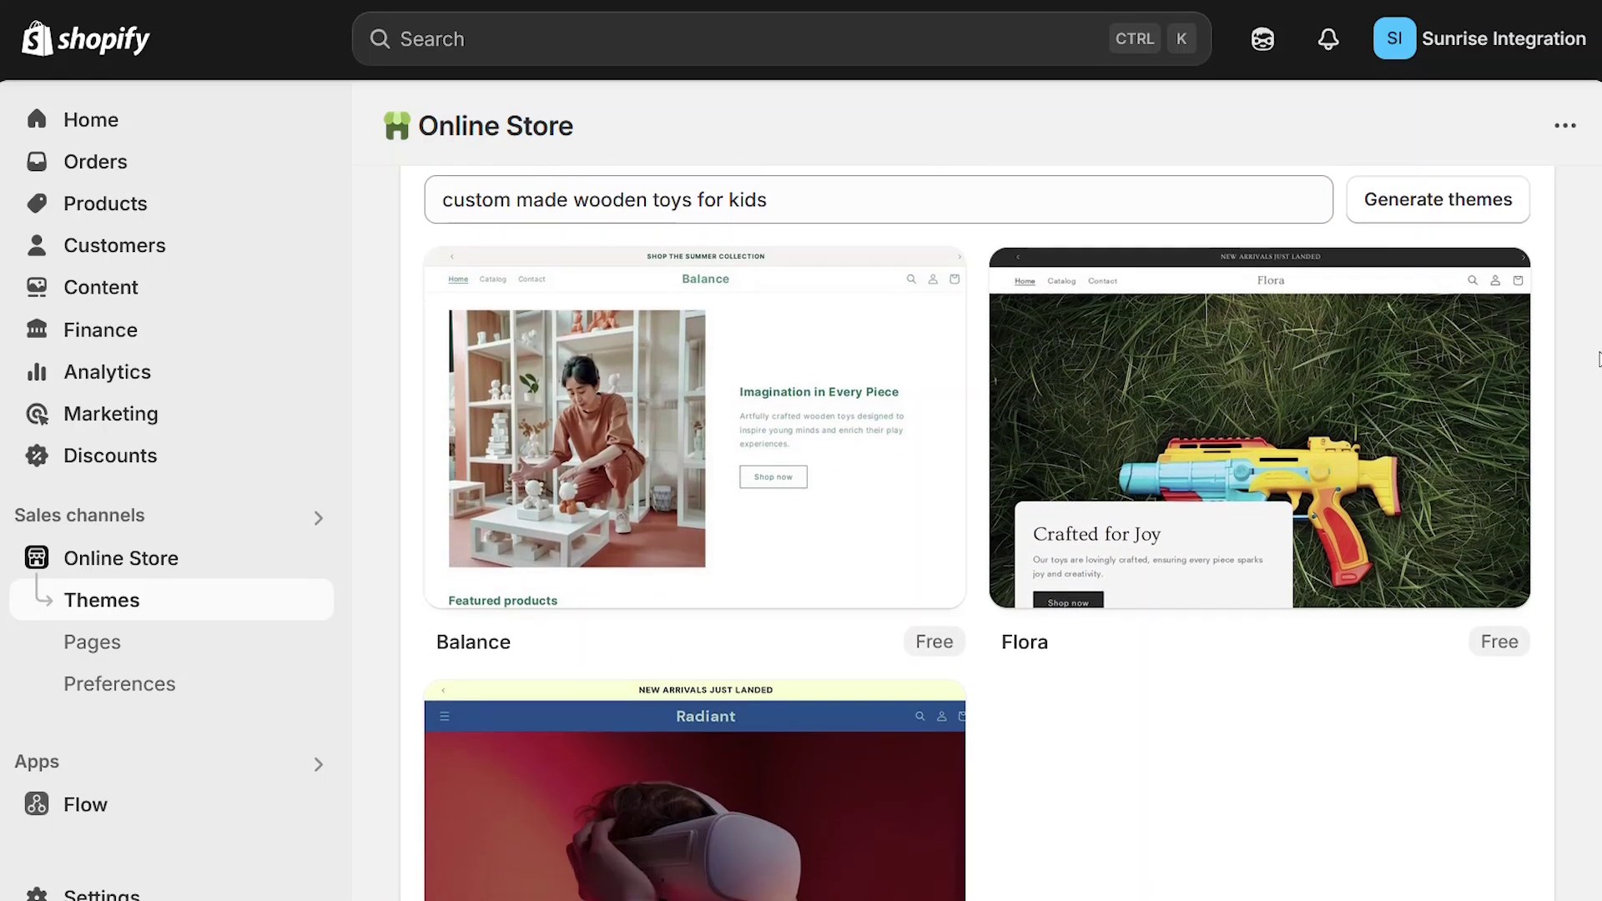
# Preview the Balance and Radiant theme demos, then add the Whisper theme to the library
pyautogui.moveTo(902, 318)
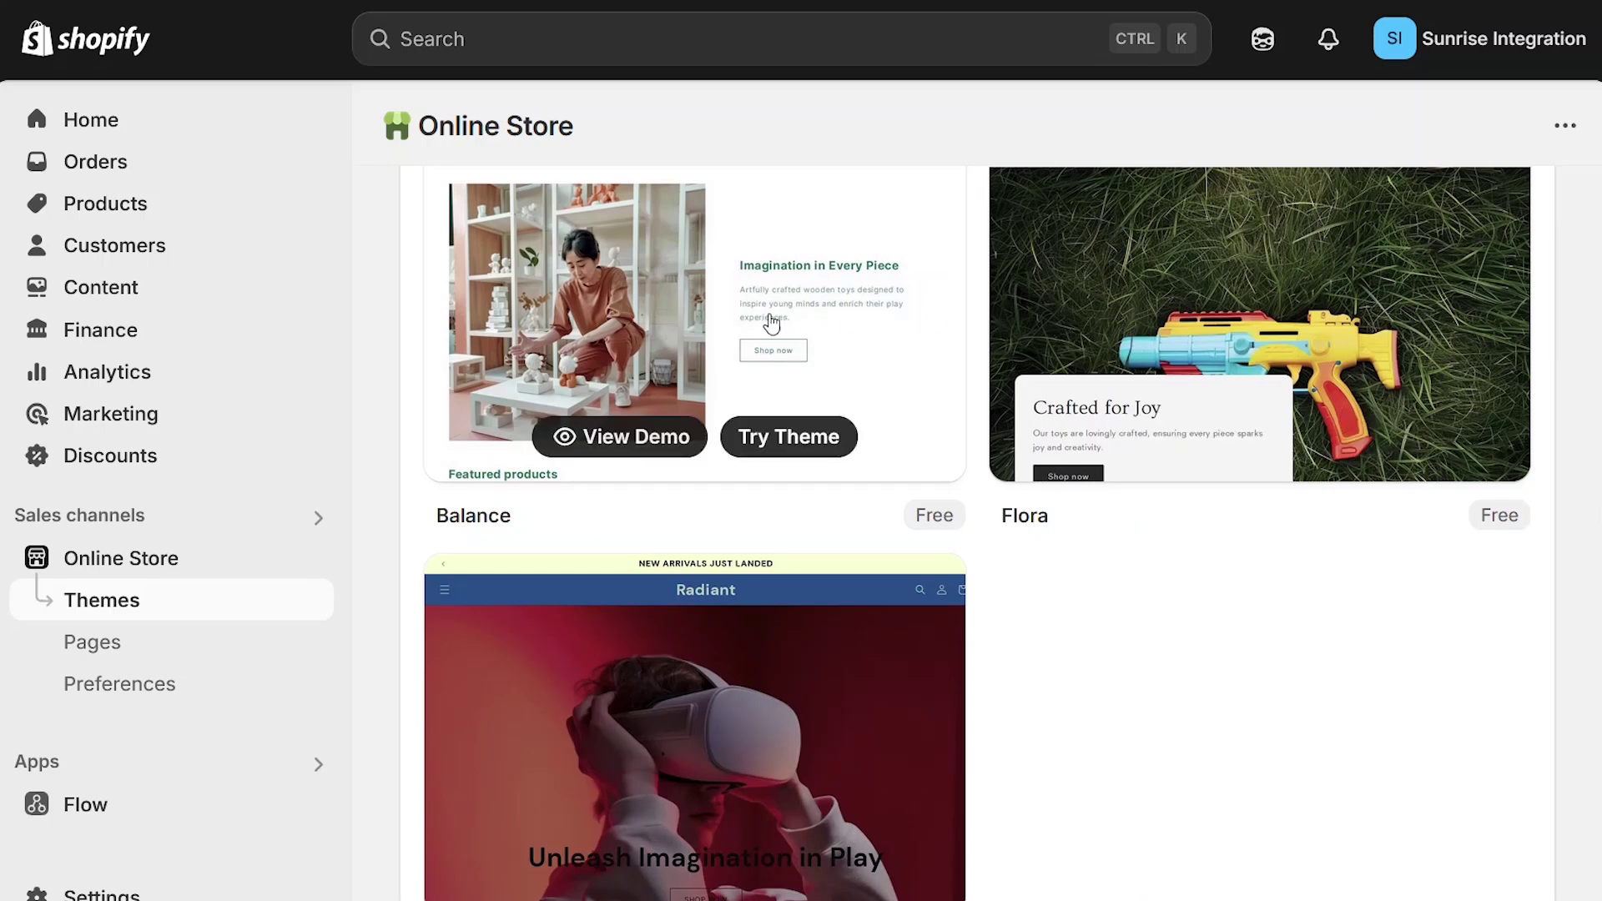
pyautogui.moveTo(615, 726)
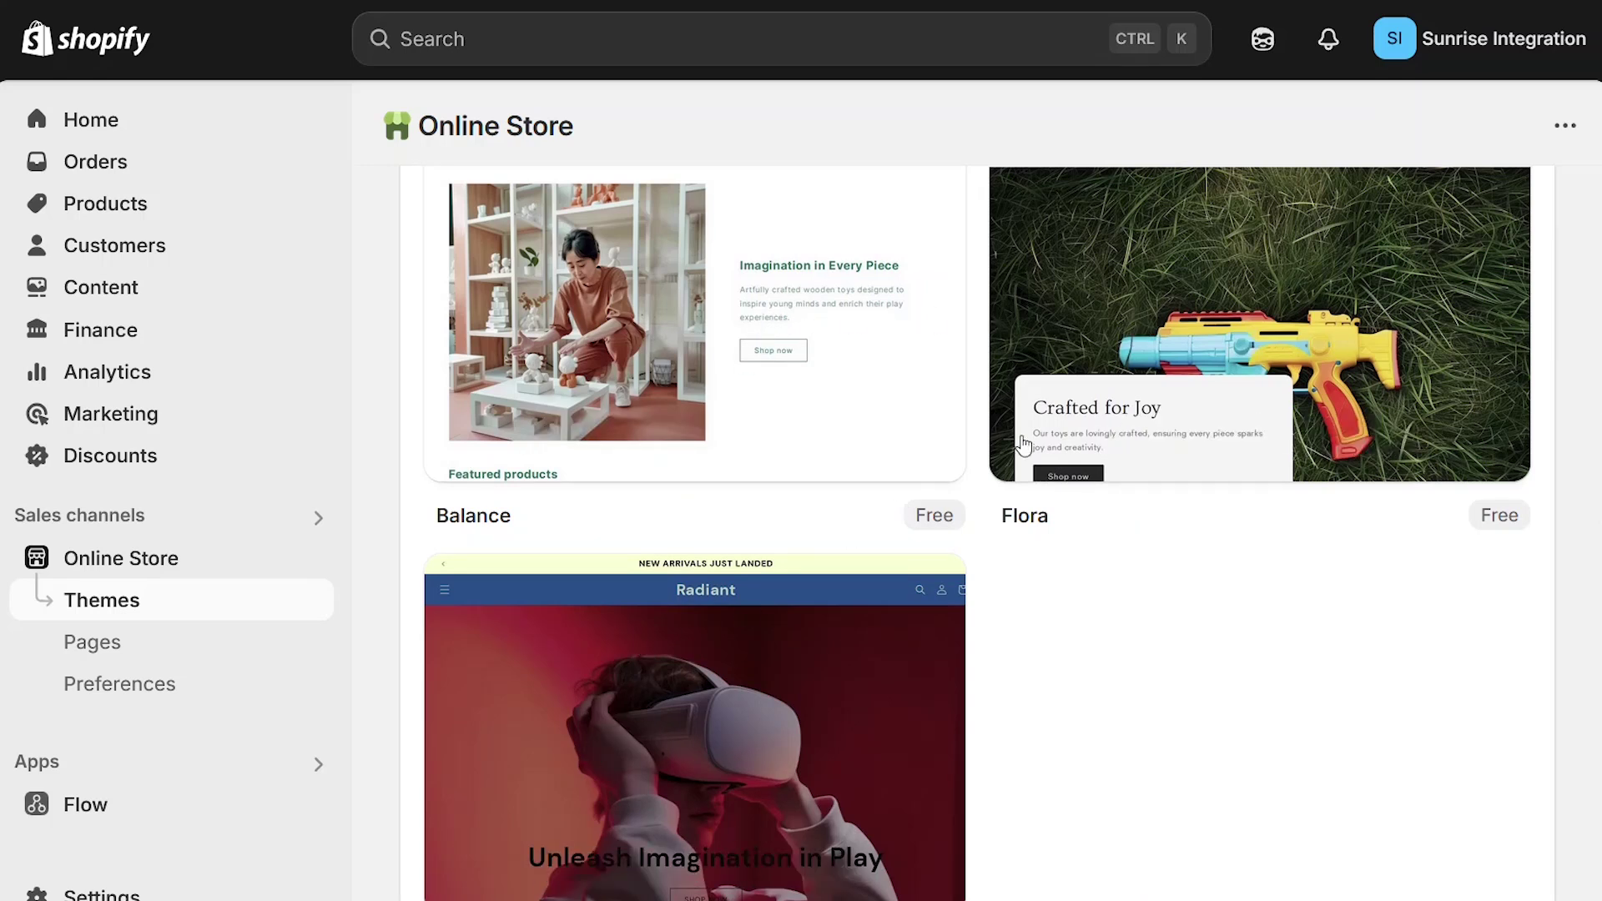
pyautogui.moveTo(1342, 386)
pyautogui.moveTo(634, 449)
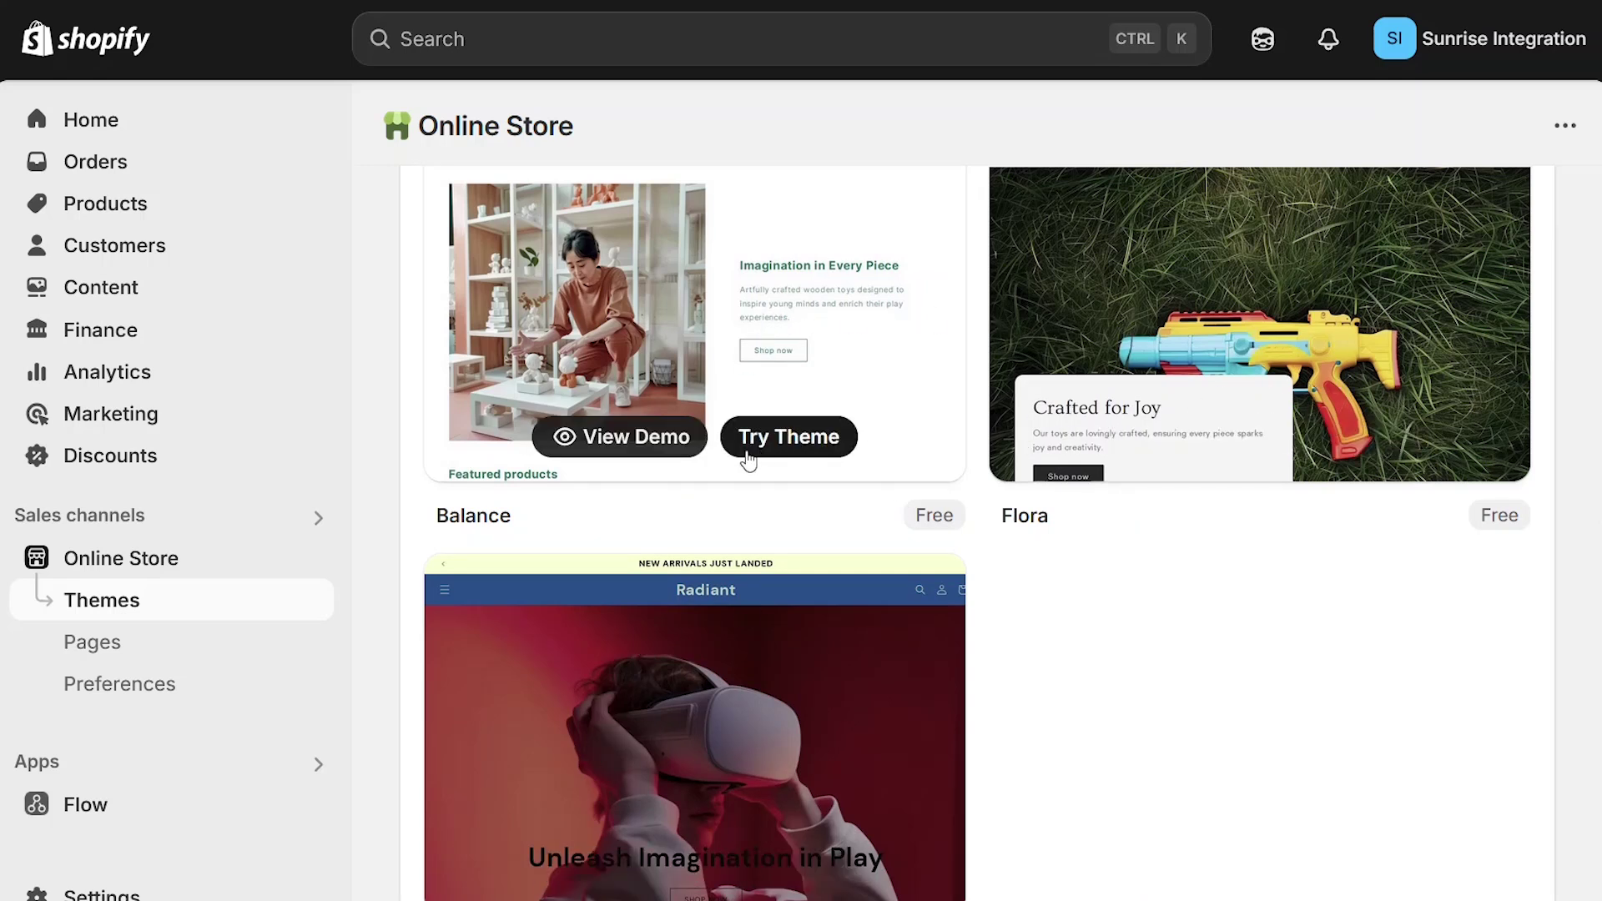
pyautogui.click(637, 439)
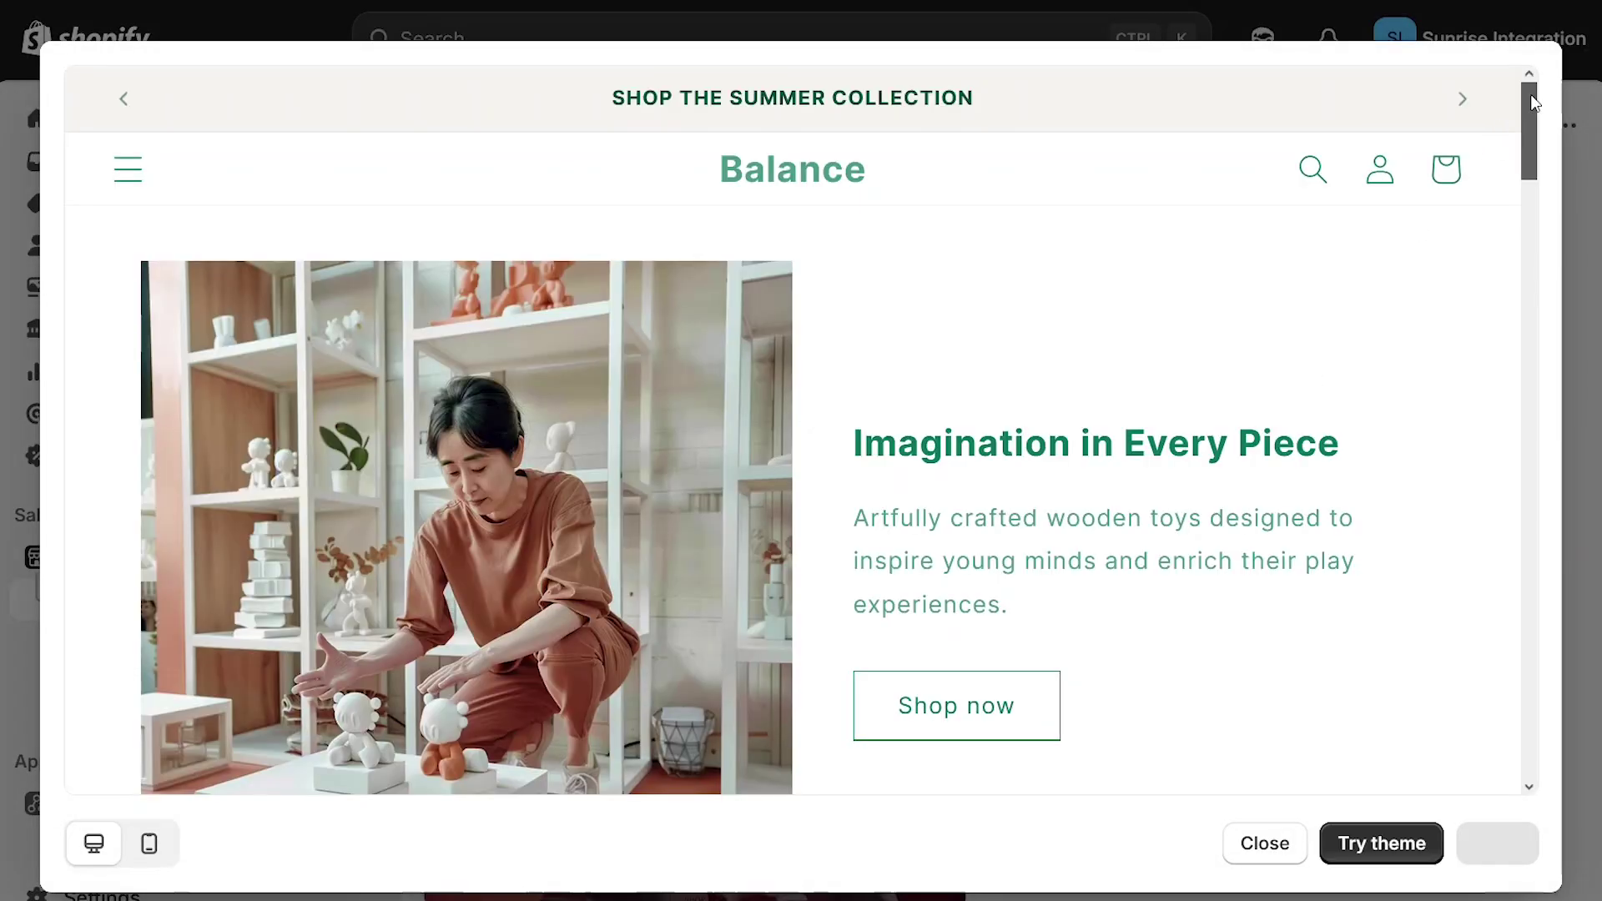
pyautogui.click(1265, 843)
pyautogui.click(615, 869)
pyautogui.moveTo(1530, 138)
pyautogui.mouseDown()
pyautogui.moveTo(1530, 454)
pyautogui.moveTo(1514, 117)
pyautogui.mouseUp()
pyautogui.click(1258, 847)
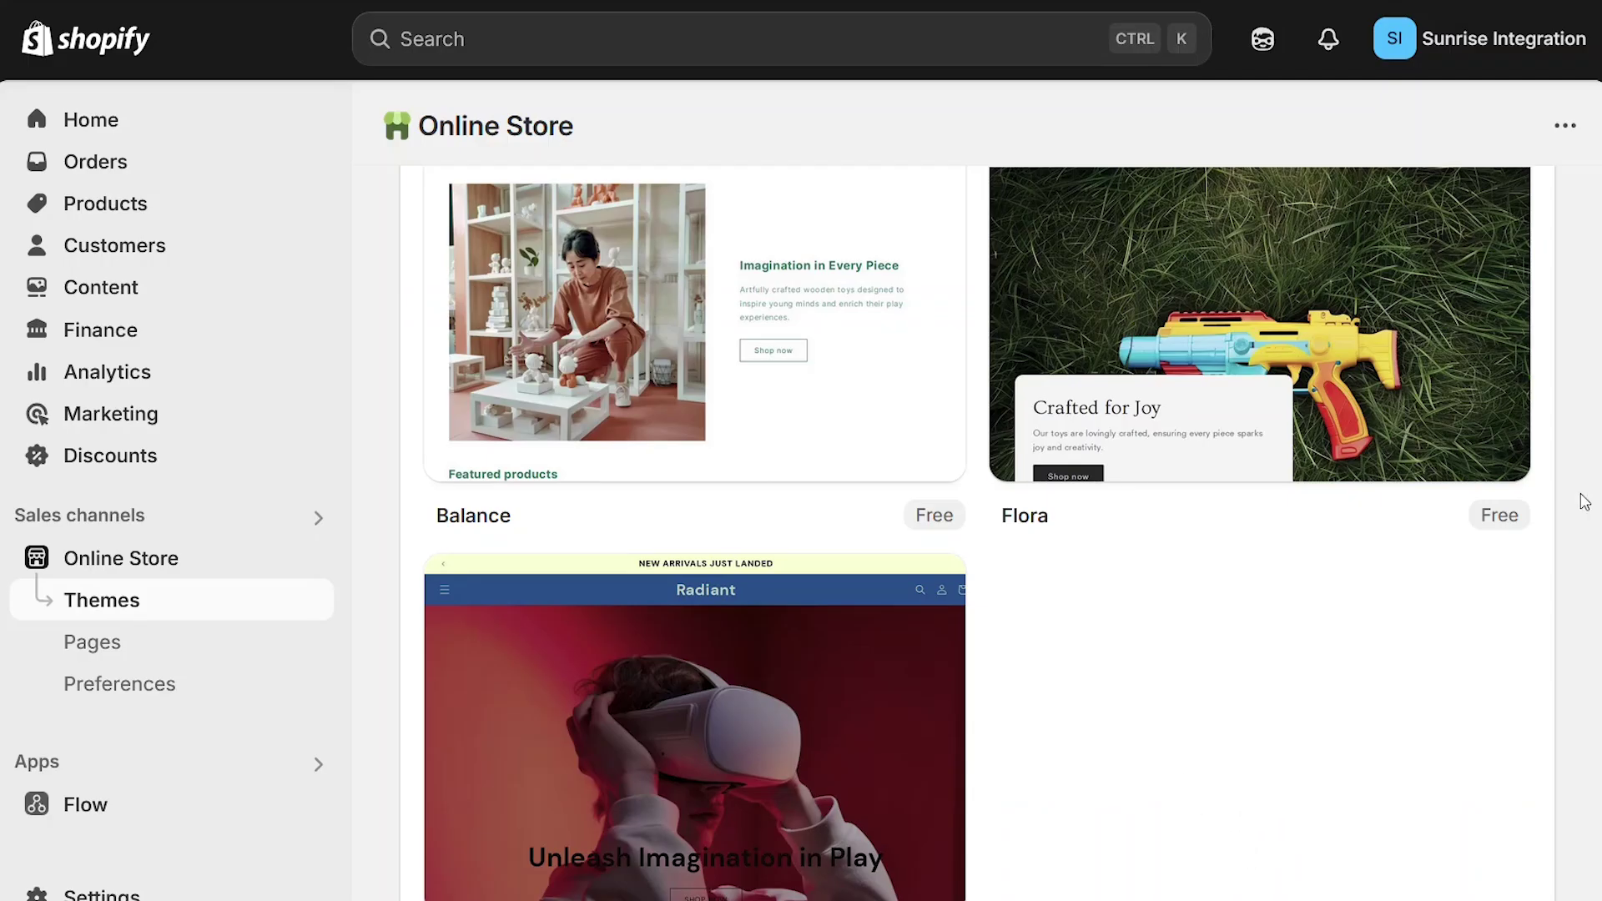
pyautogui.moveTo(808, 348)
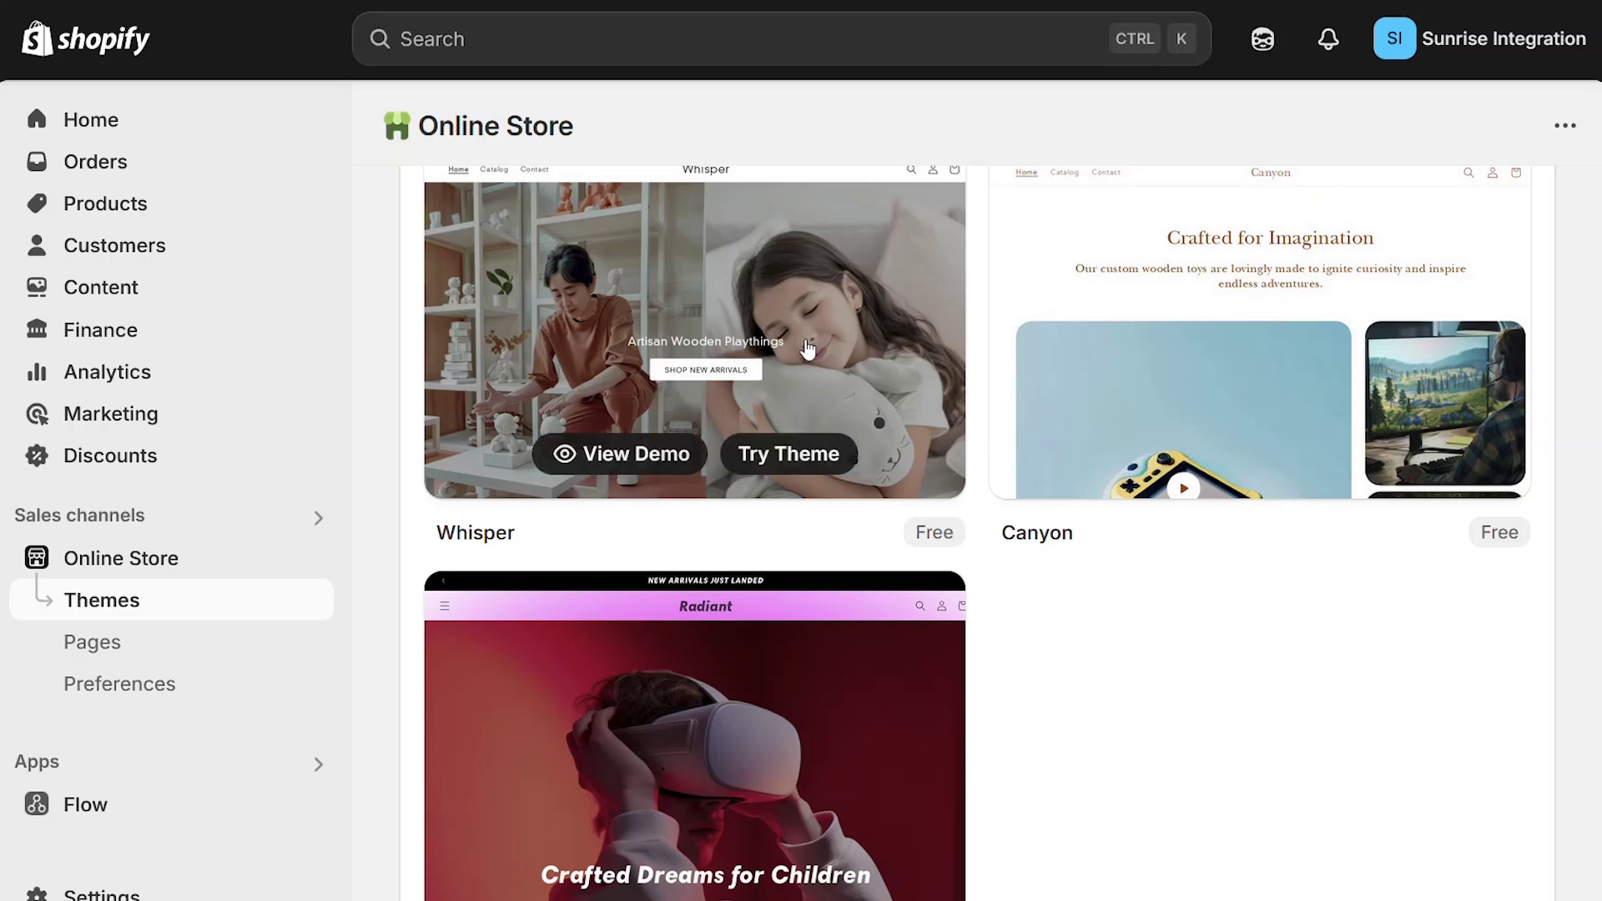
pyautogui.click(801, 456)
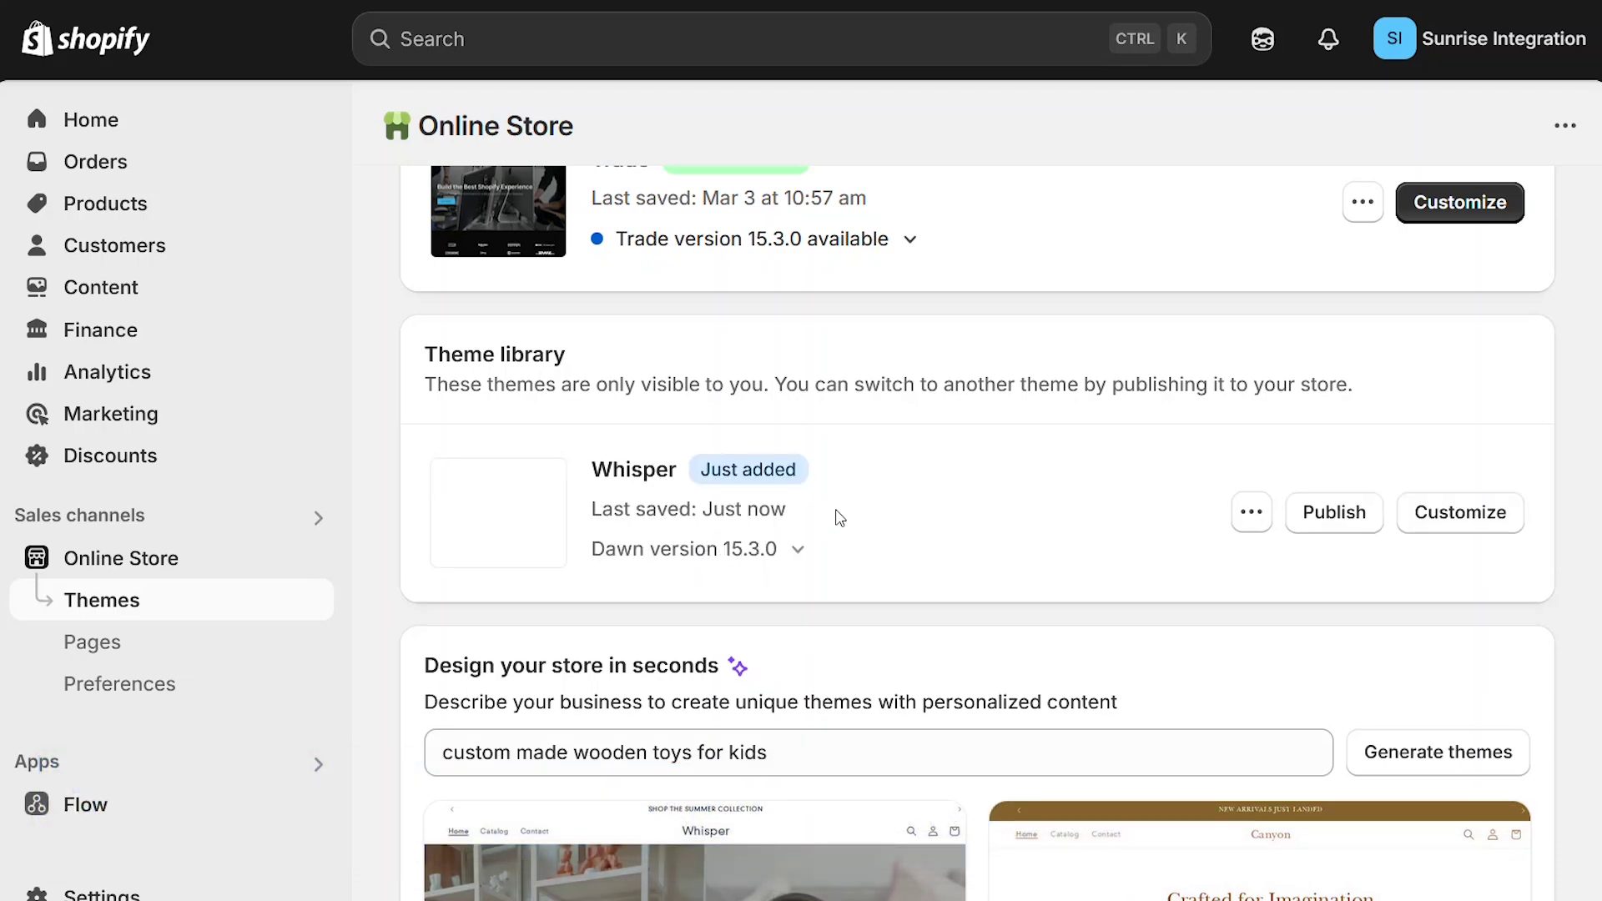
# Open the Whisper theme's actions menu and choose Preview to view the storefront
pyautogui.scroll(1, 1459, 476)
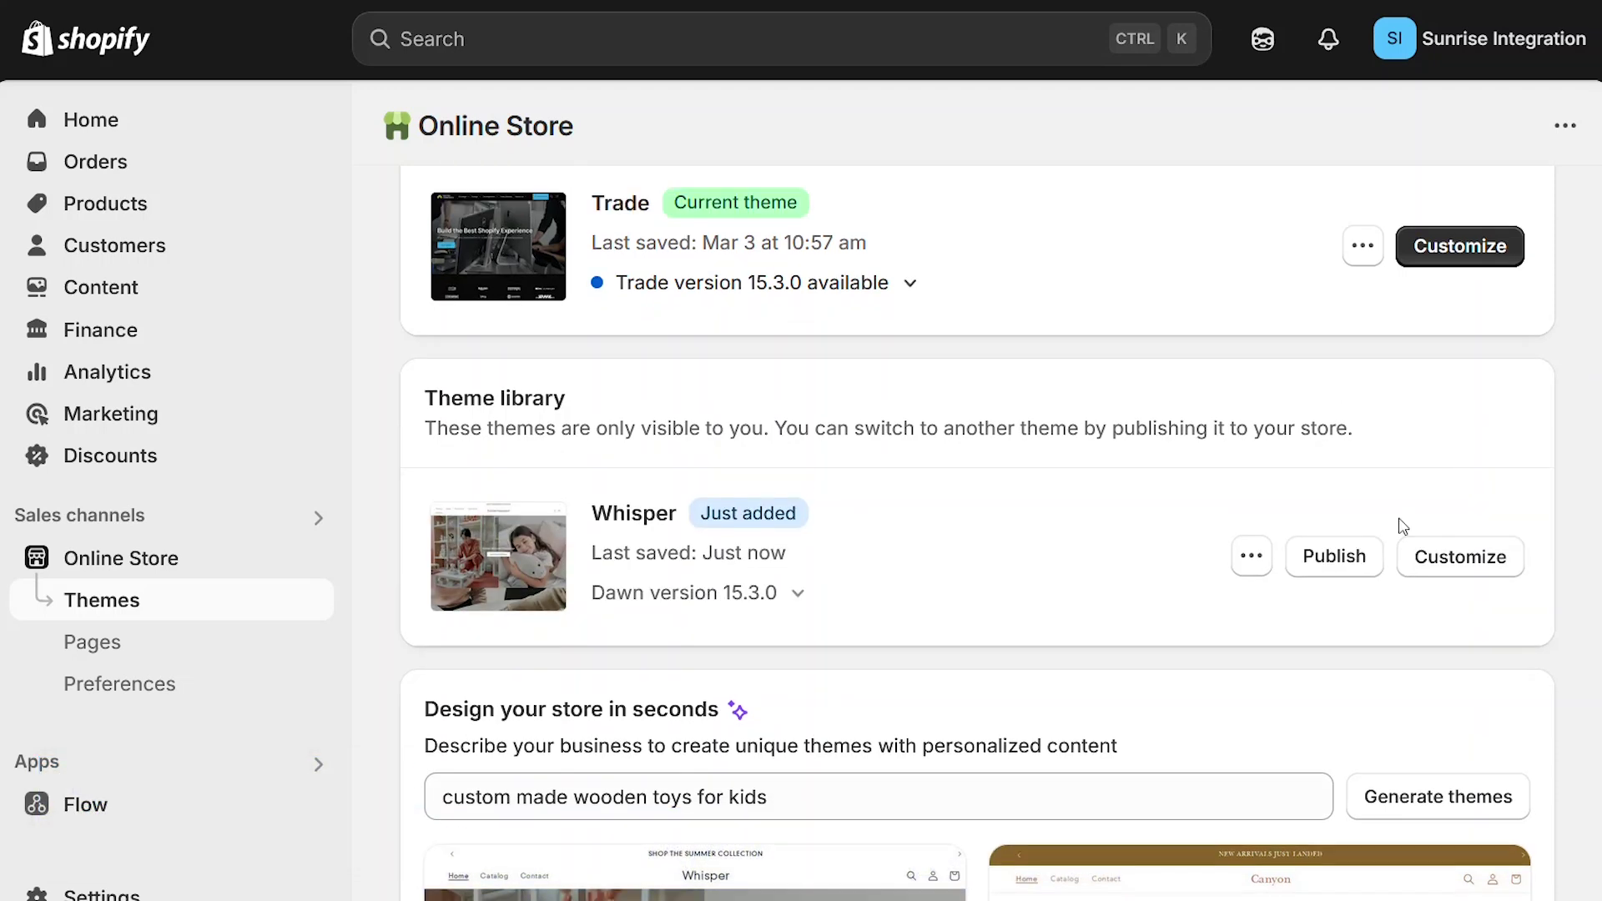
pyautogui.click(1252, 555)
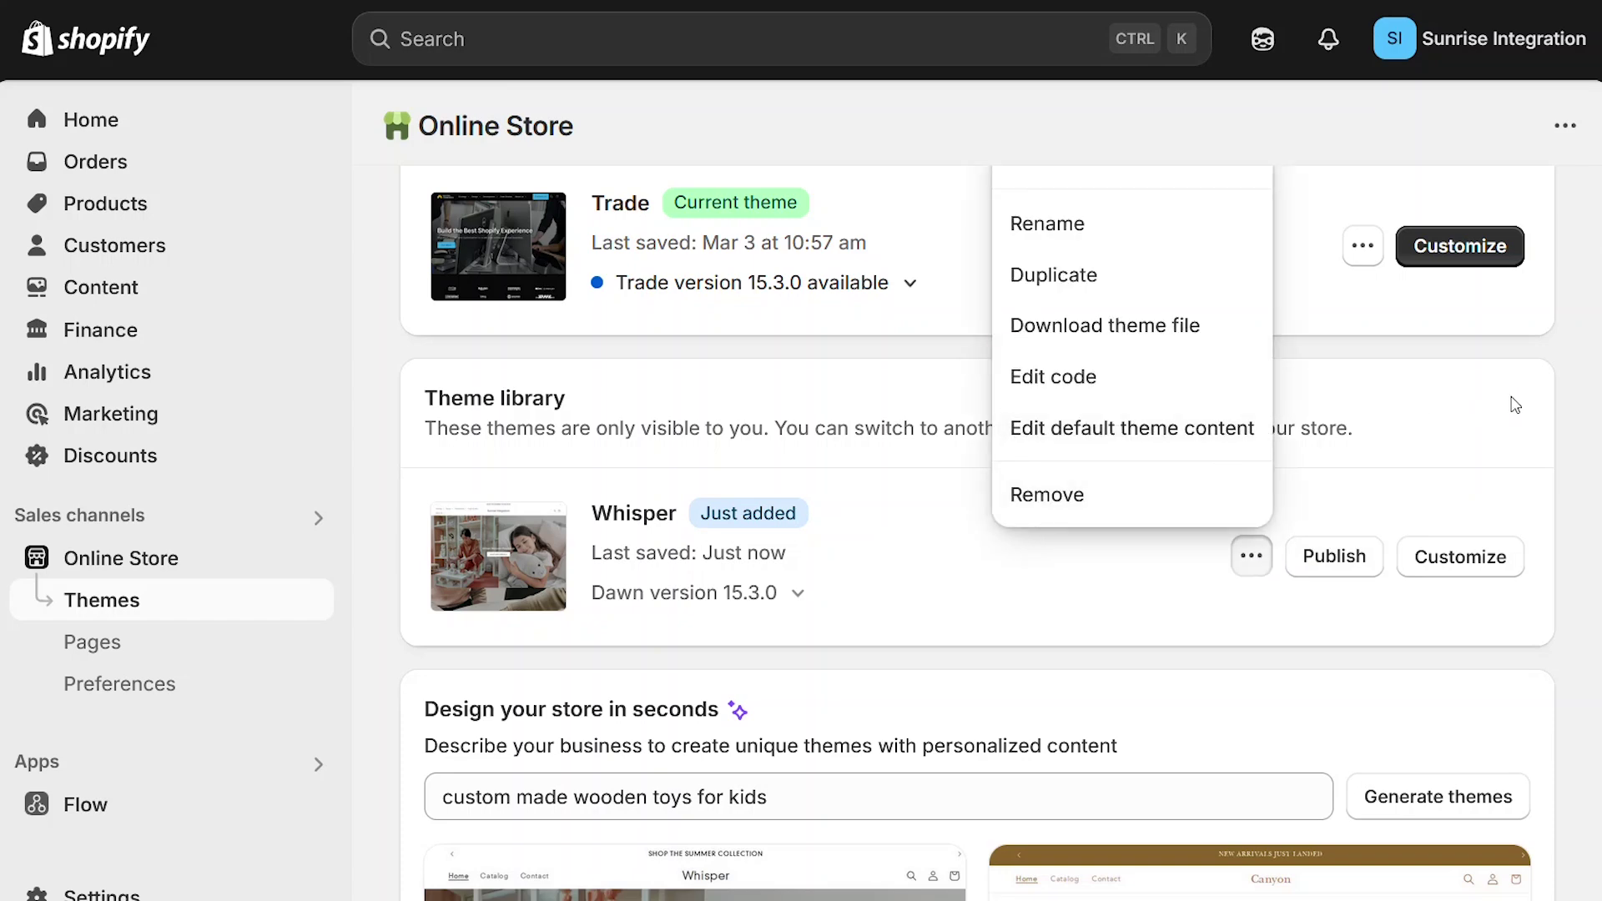
pyautogui.scroll(3, 977, 533)
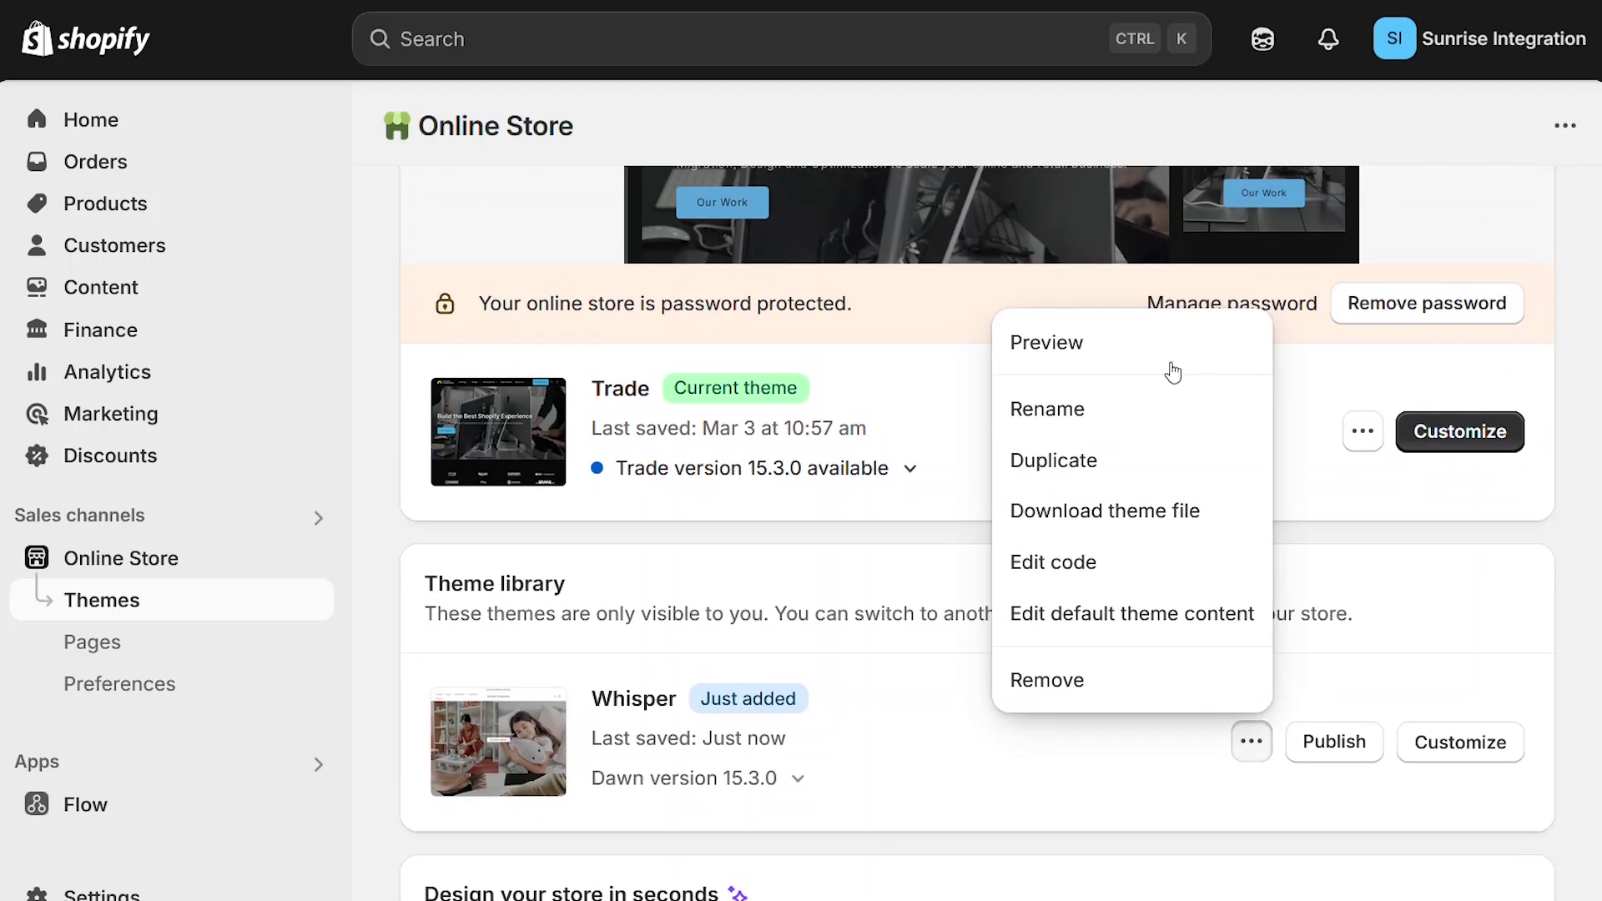
pyautogui.click(1061, 349)
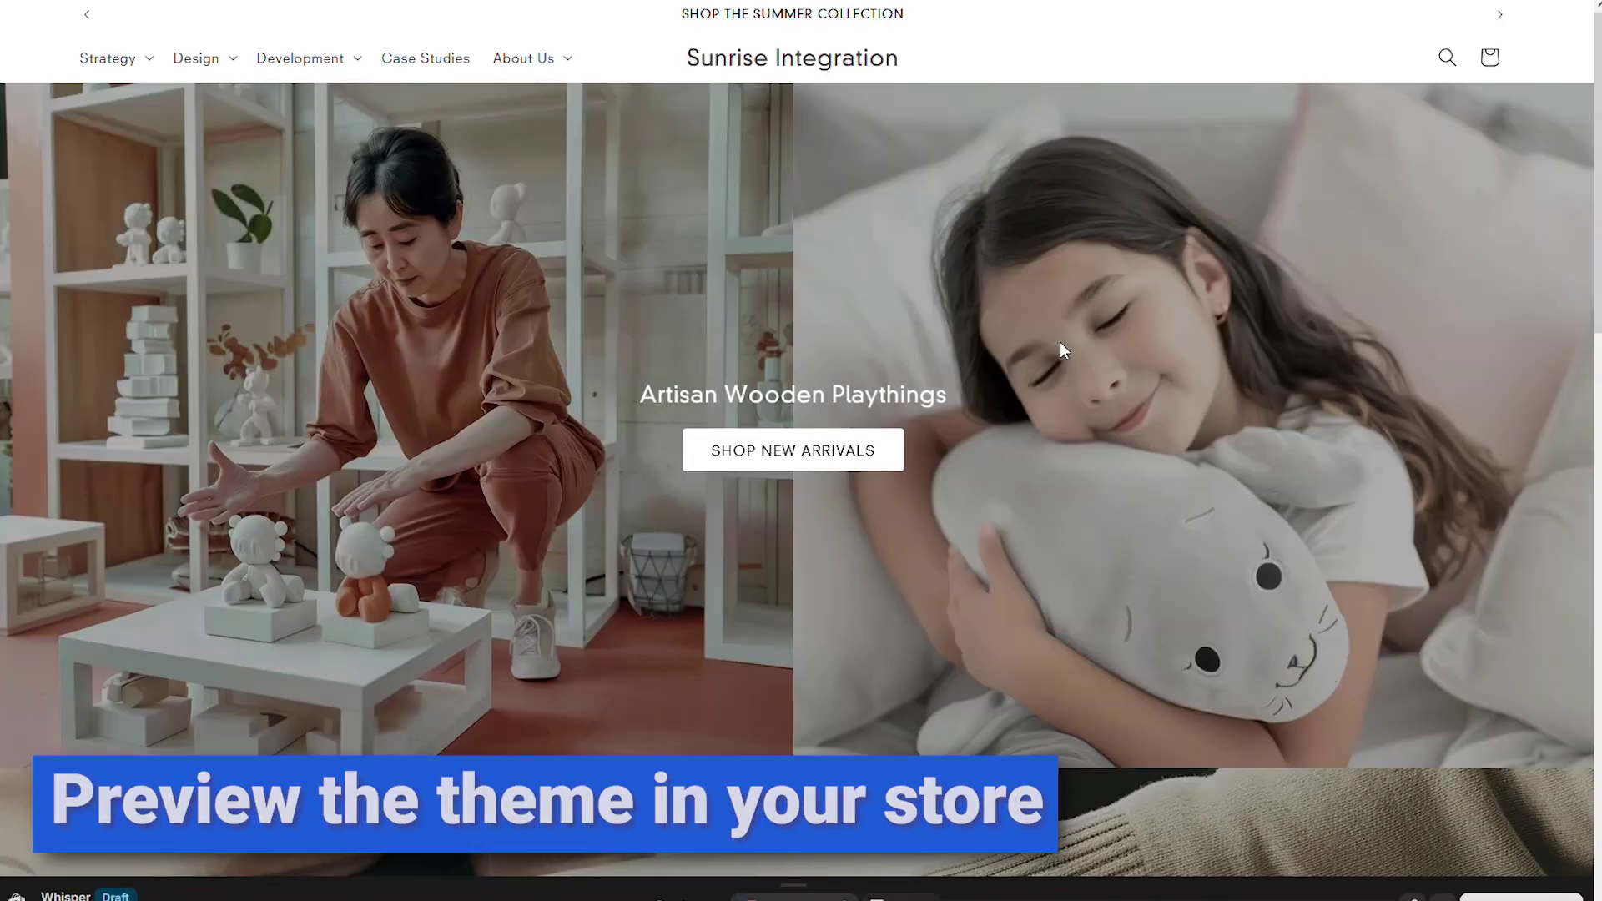
# Scroll through the Whisper storefront preview, then open Whisper in the theme editor
pyautogui.moveTo(1597, 75); pyautogui.dragTo(1595, 35)
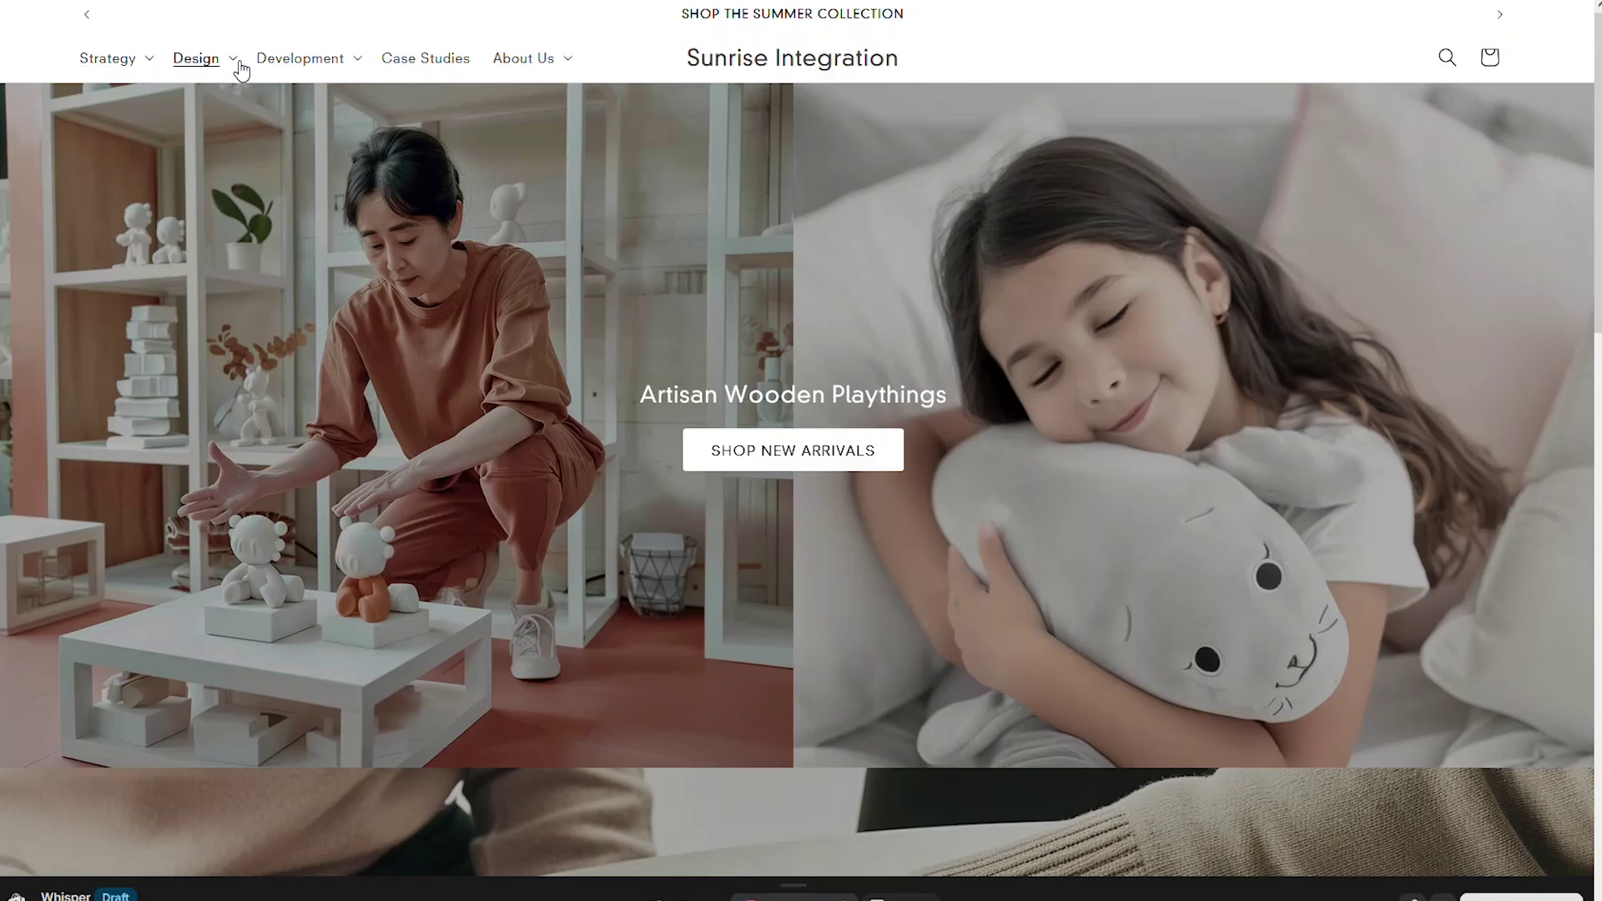
pyautogui.scroll(-15, 286, 559)
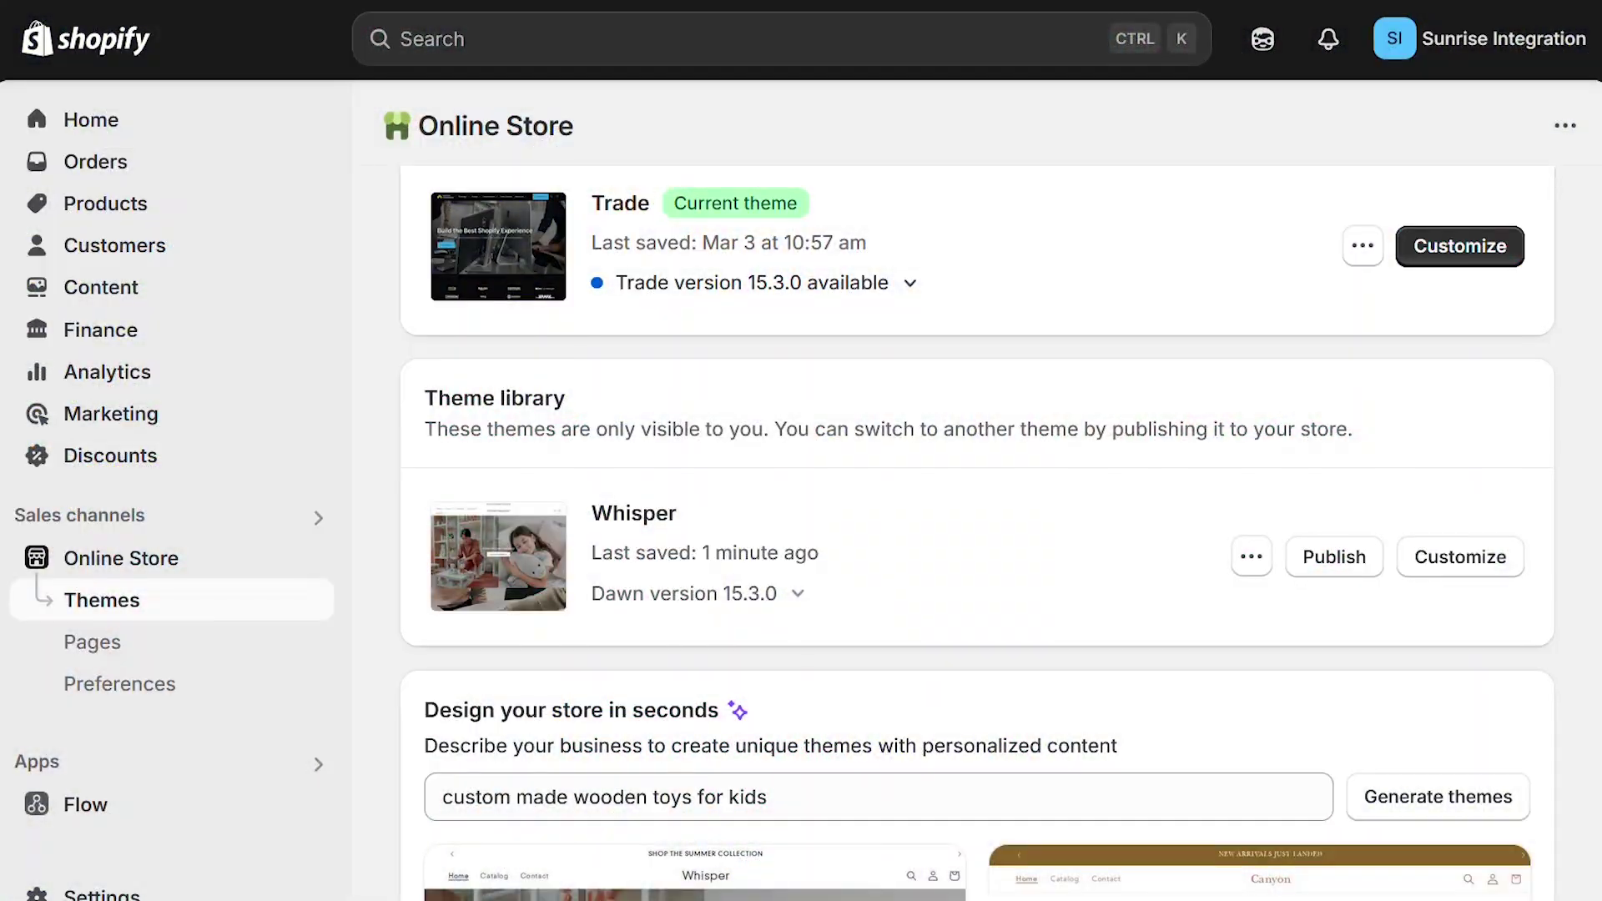
pyautogui.click(1470, 556)
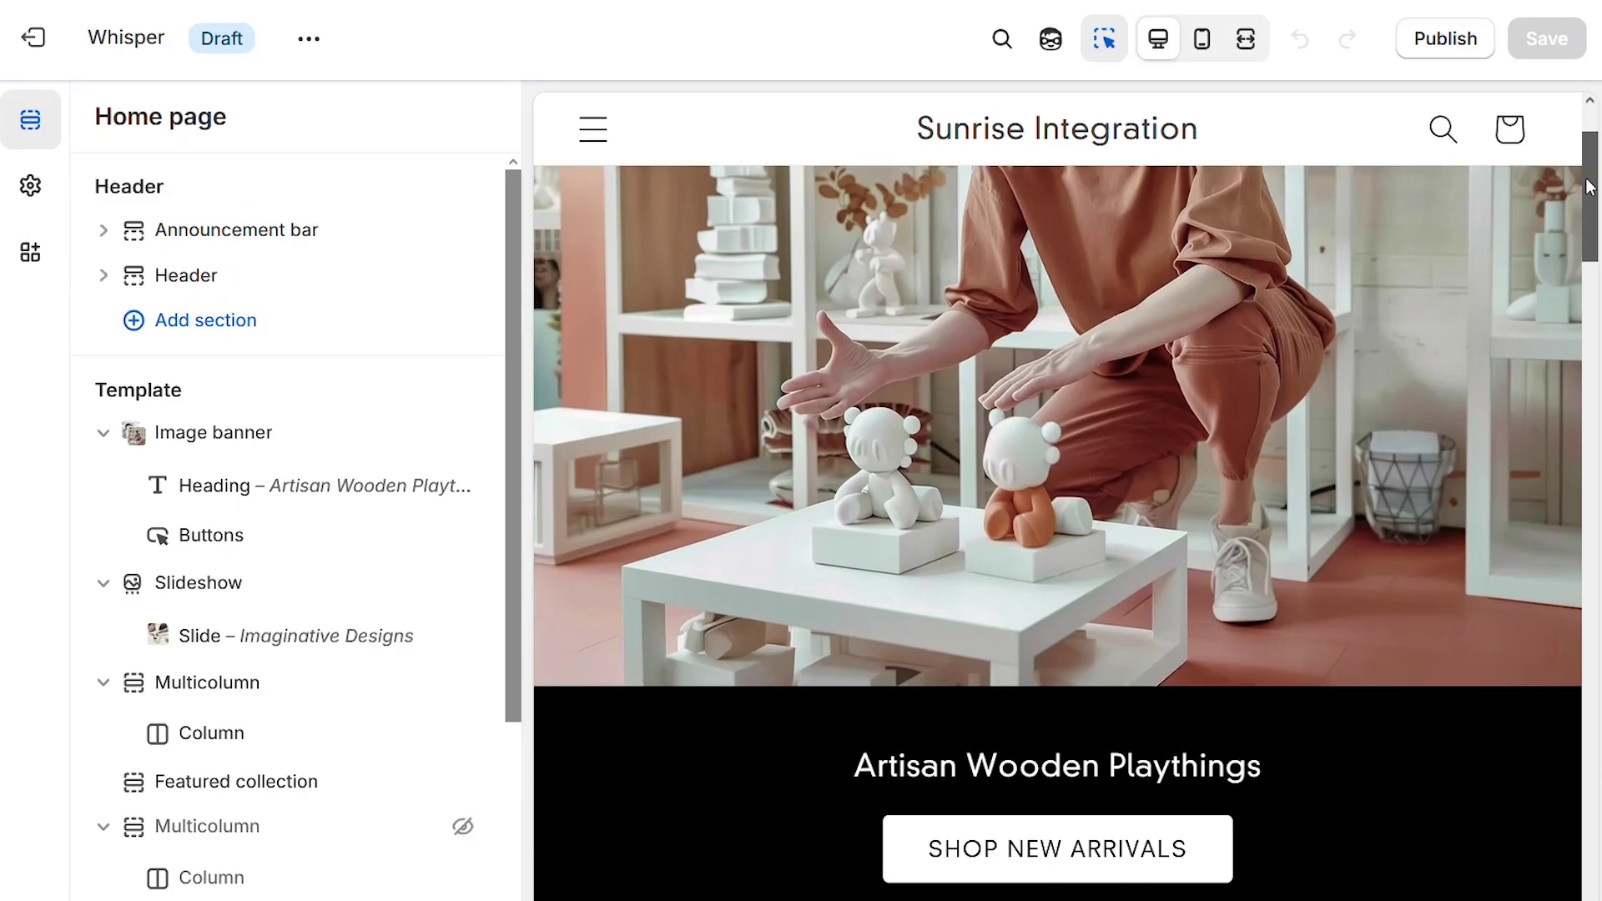
# Change the banner heading to 'My Custom Wood Toys' with Large heading size and save
pyautogui.moveTo(1590, 187); pyautogui.dragTo(1590, 125)
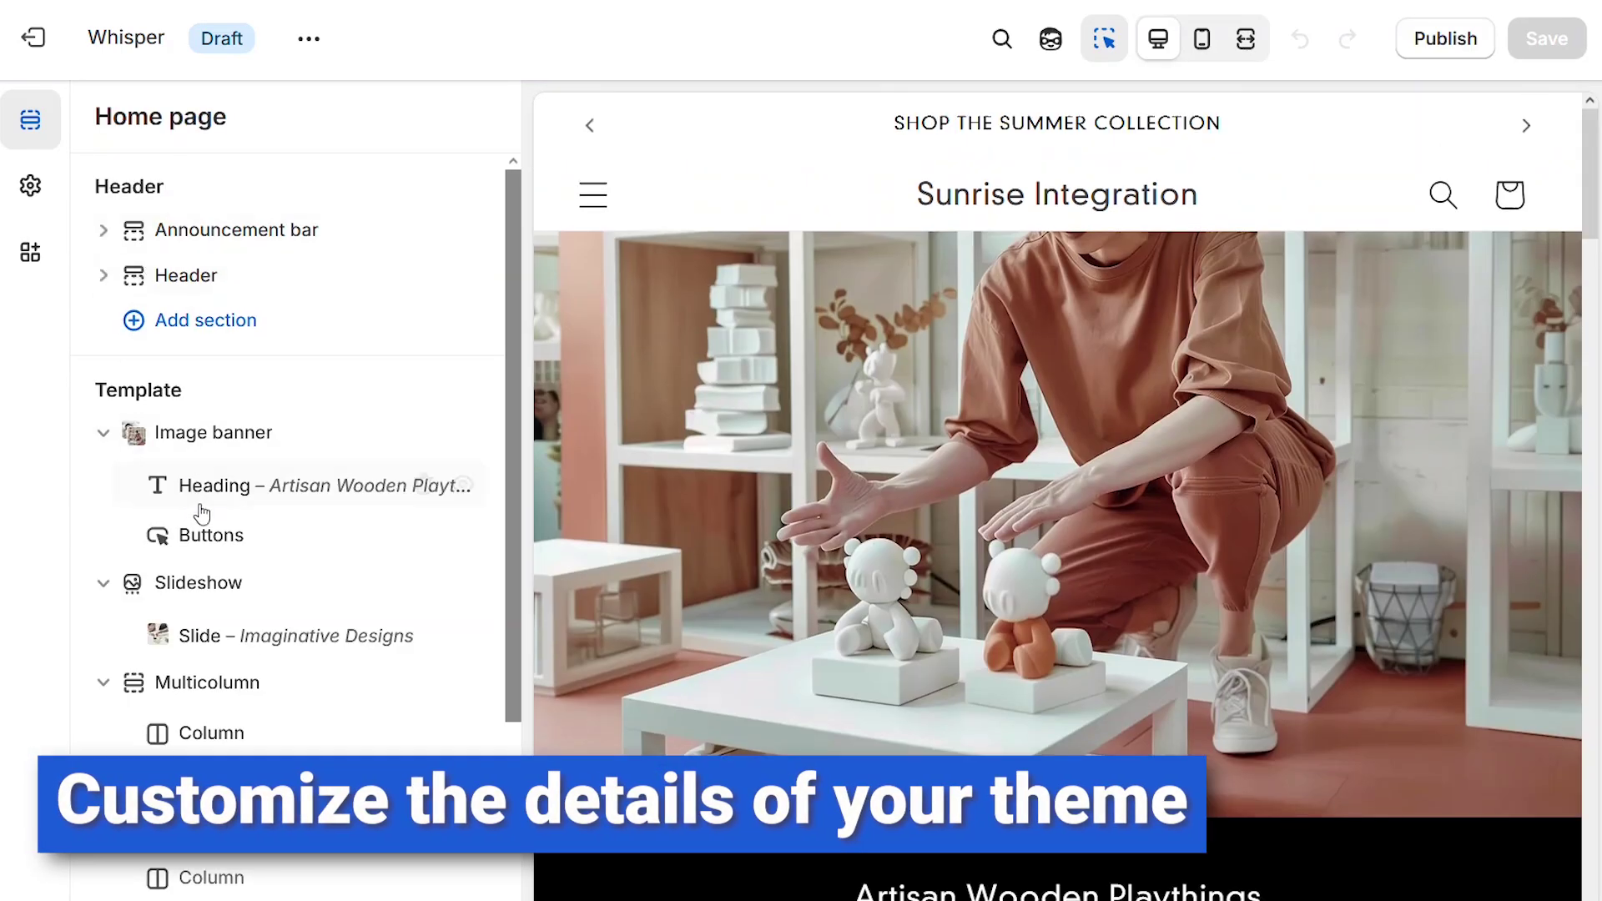
pyautogui.scroll(-5, 982, 398)
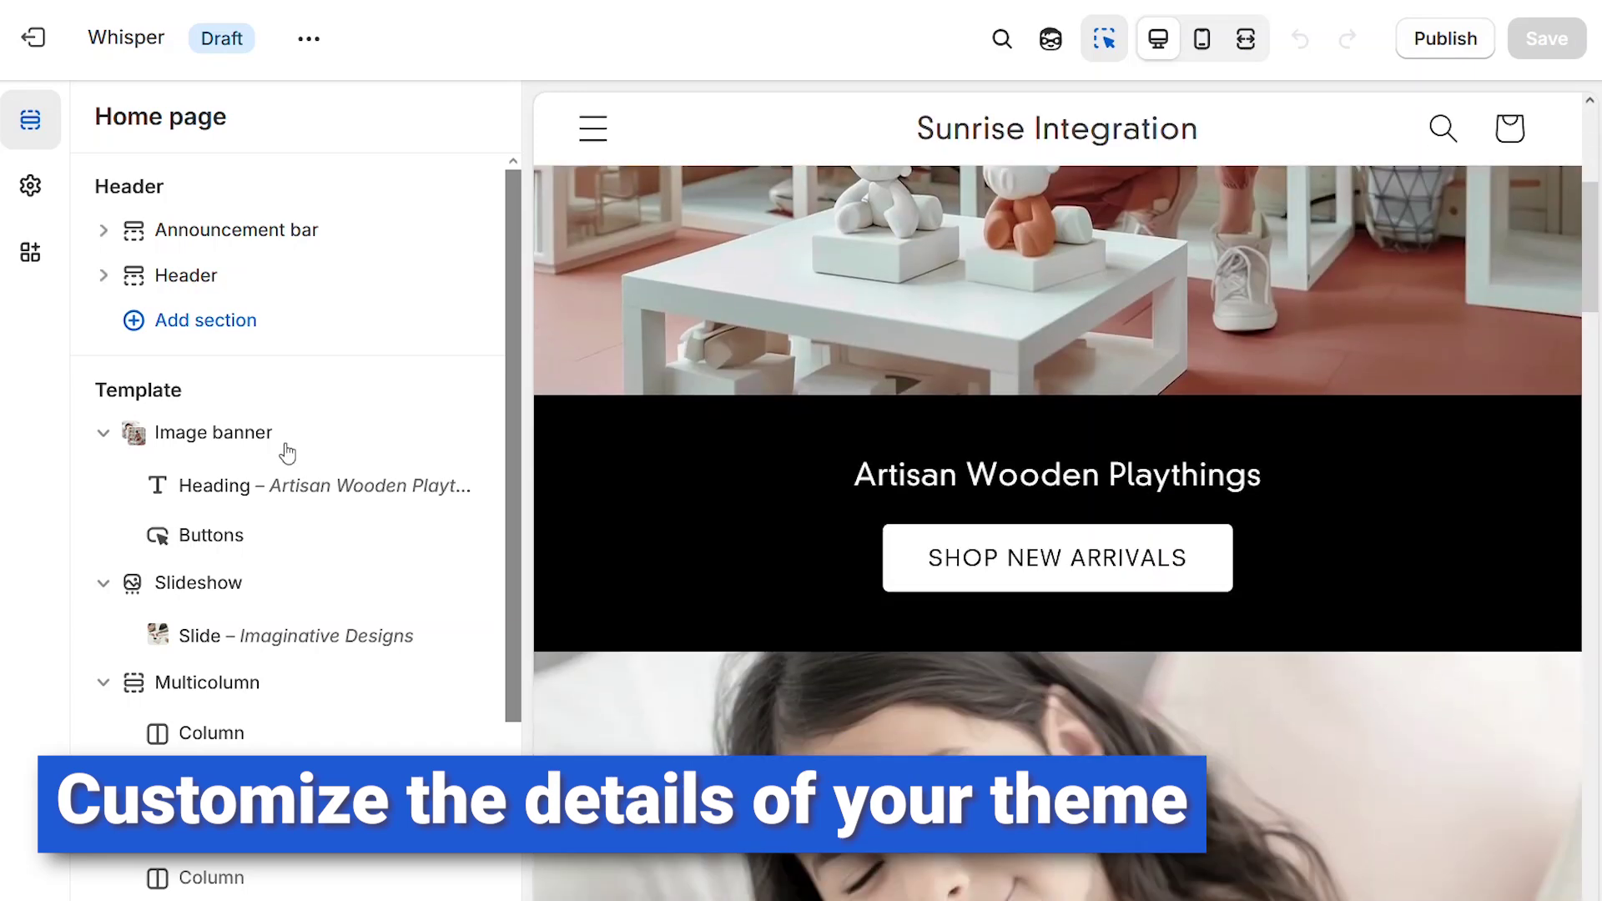
pyautogui.click(231, 488)
pyautogui.moveTo(334, 306); pyautogui.dragTo(39, 313)
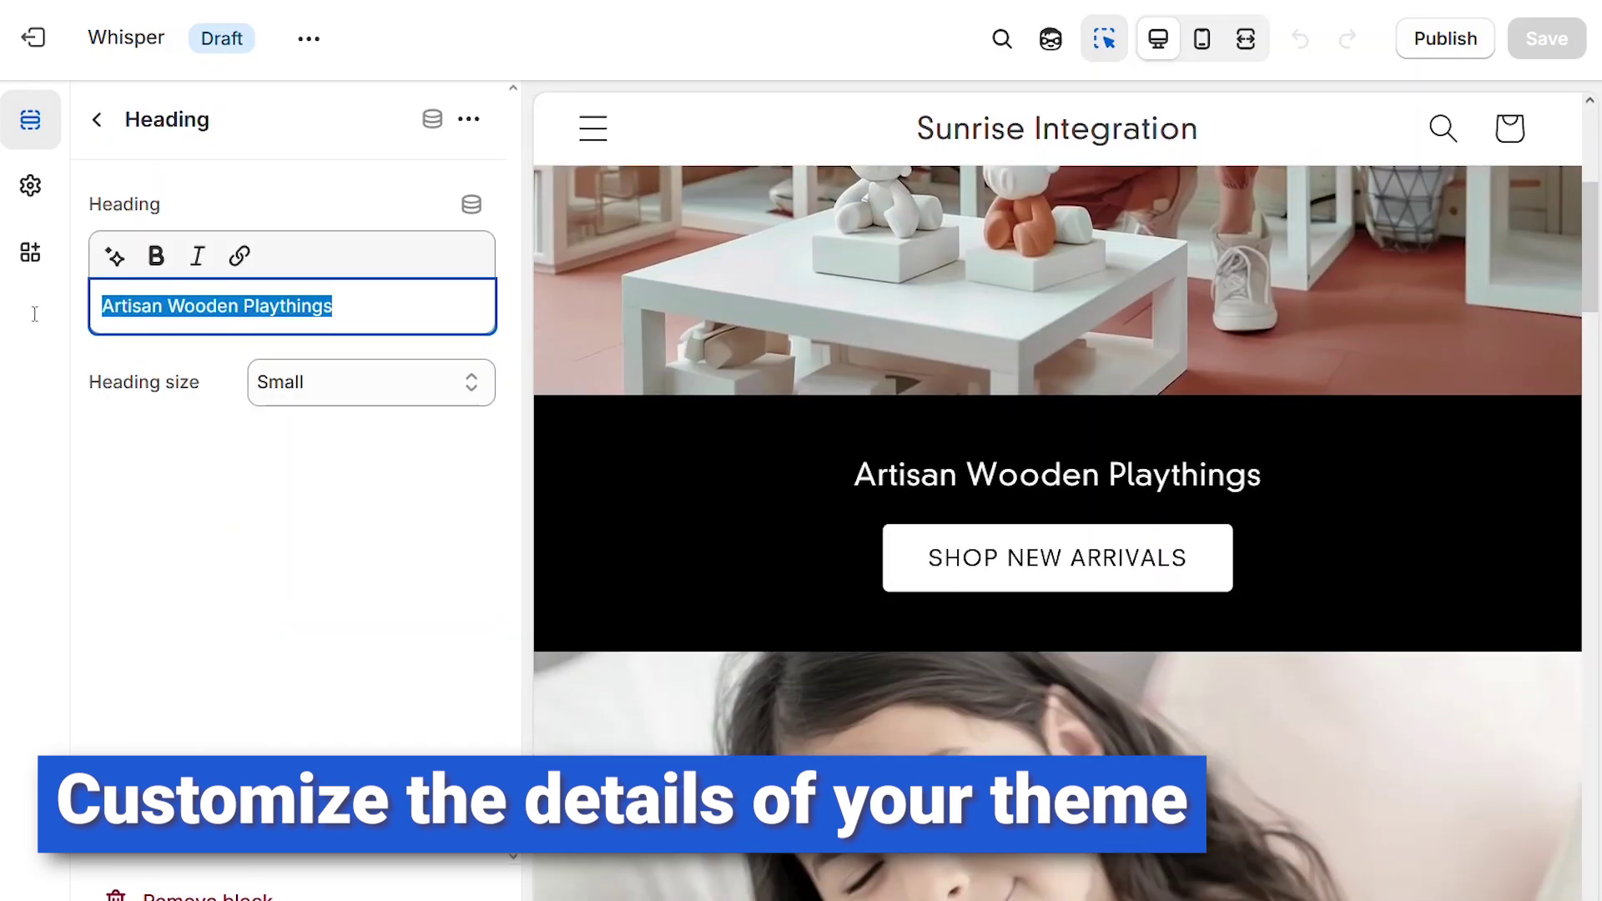
pyautogui.write('My Custom Wood Toys')
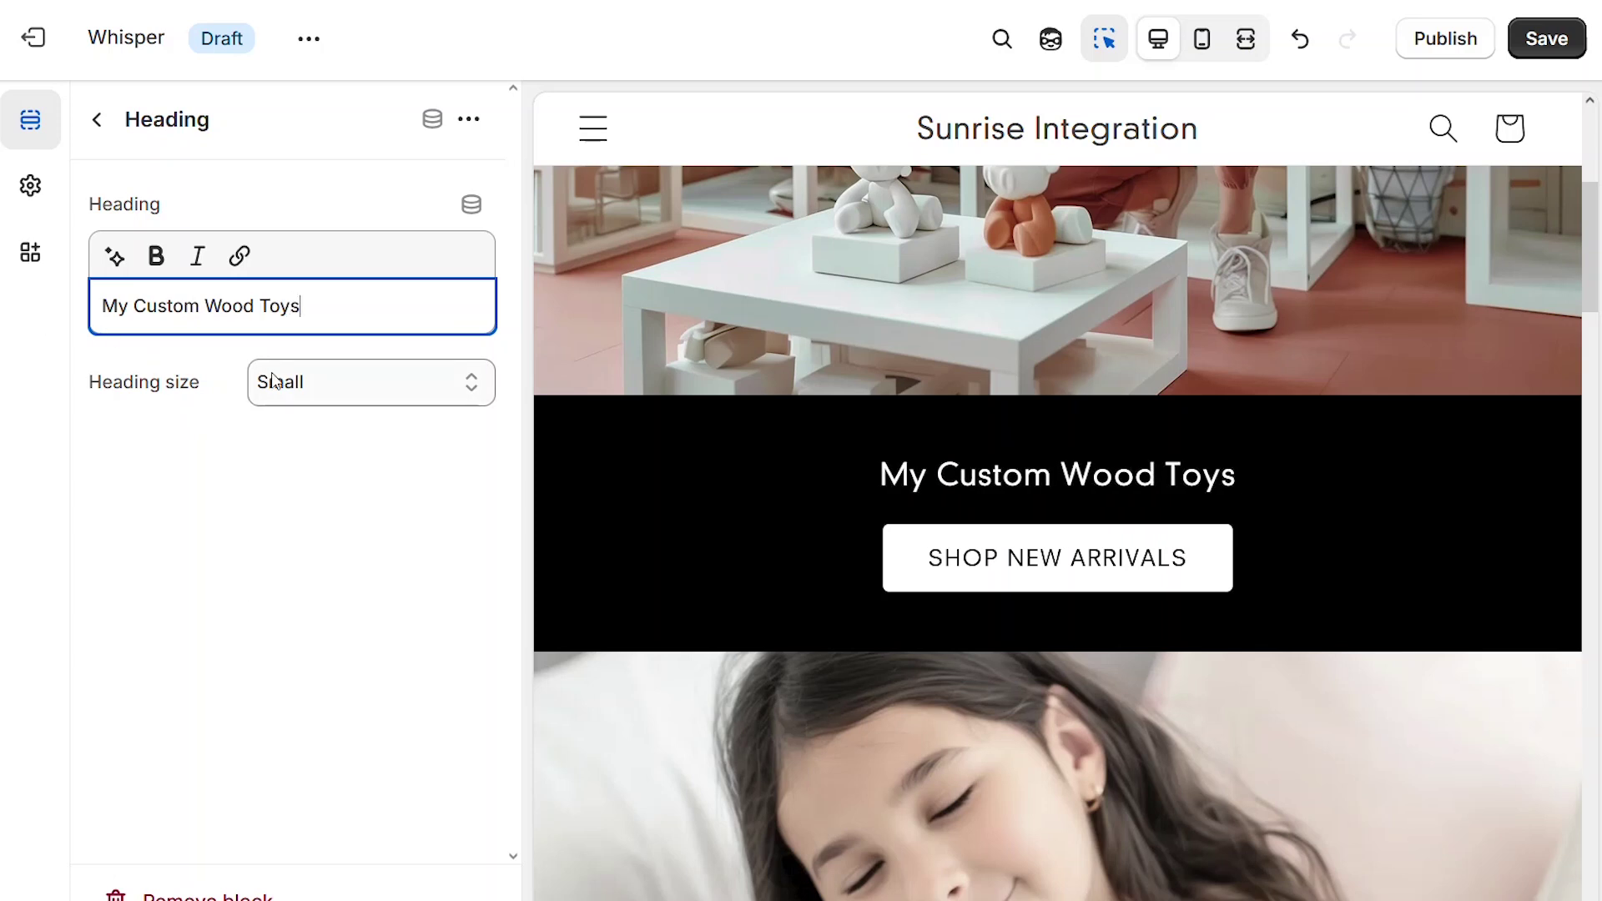
pyautogui.click(275, 382)
pyautogui.click(284, 502)
pyautogui.click(1547, 38)
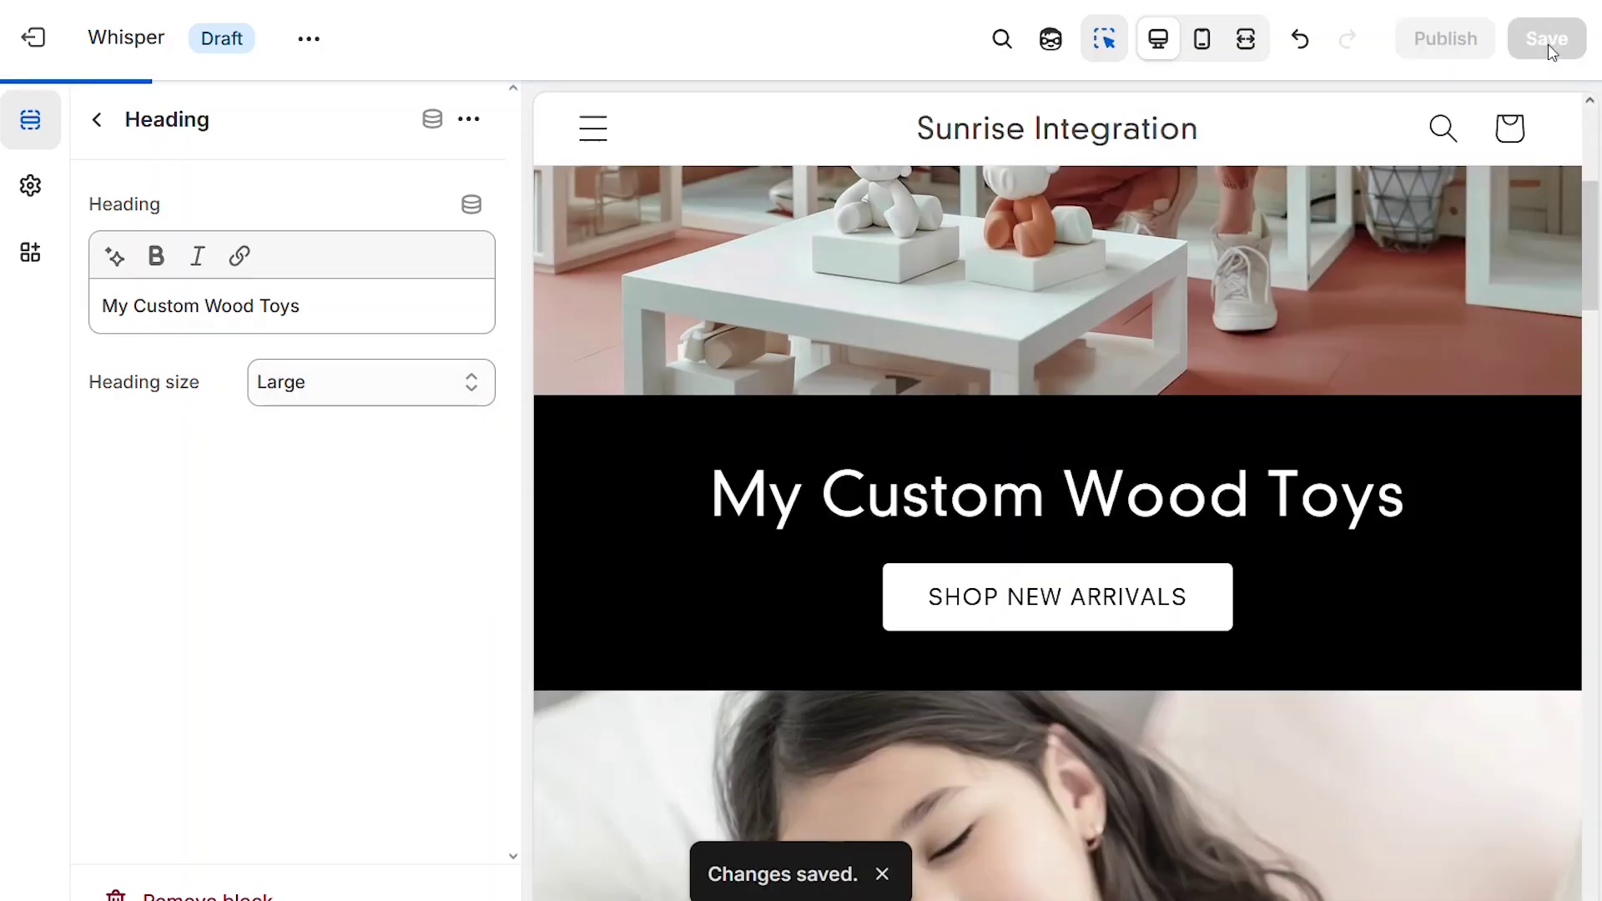
# Check the Image banner section settings, then leave the theme editor for the store admin
pyautogui.click(97, 119)
pyautogui.click(219, 429)
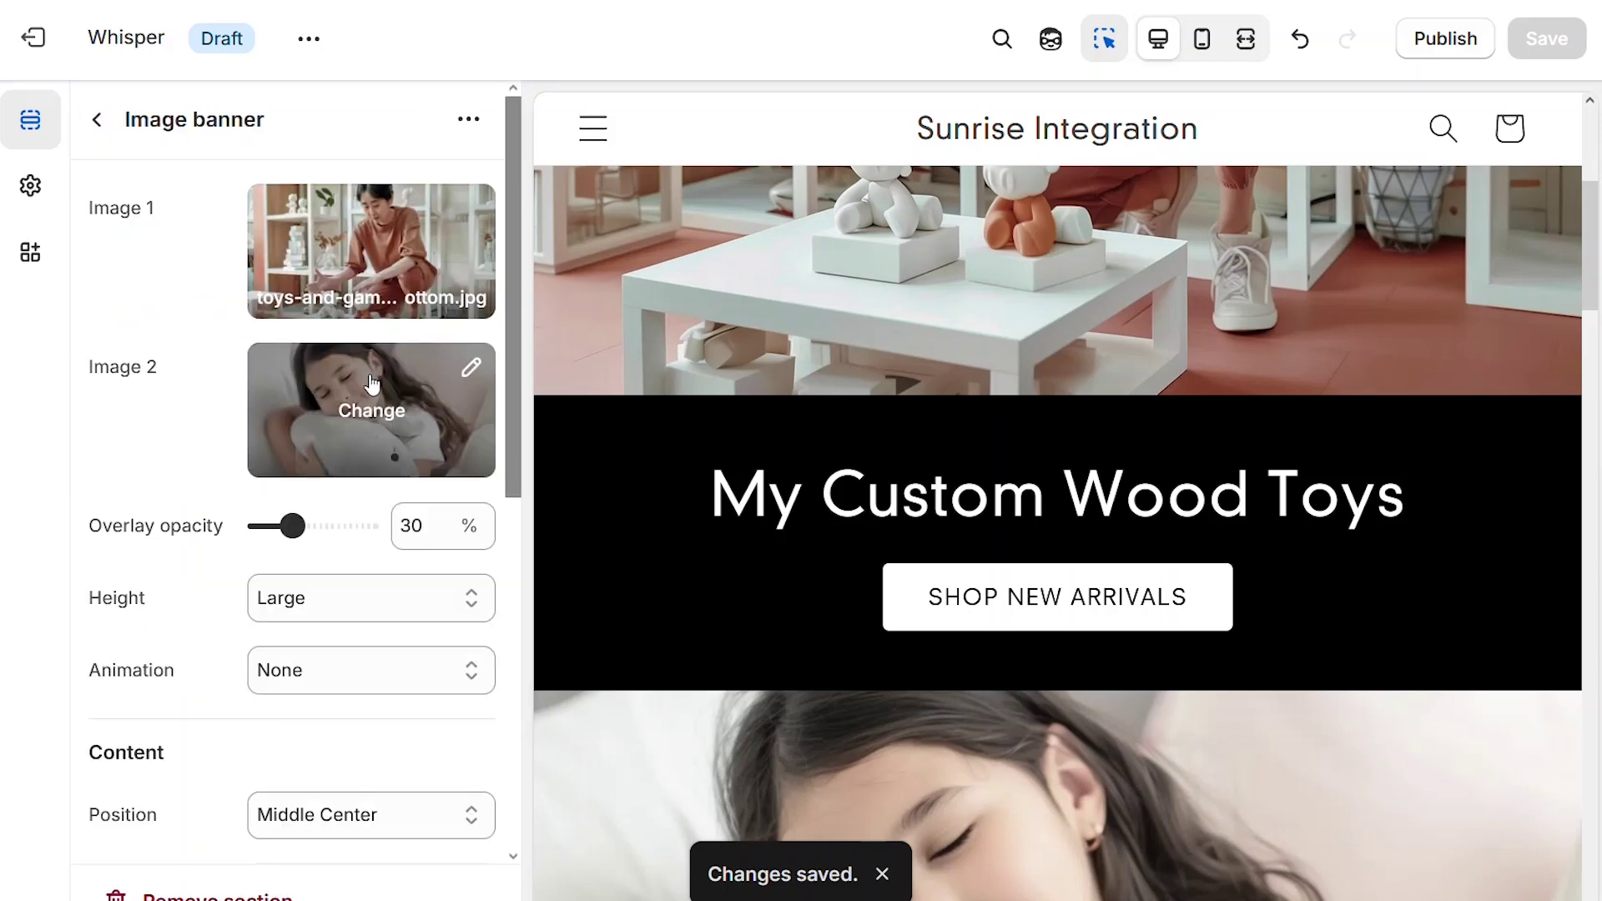
pyautogui.click(97, 119)
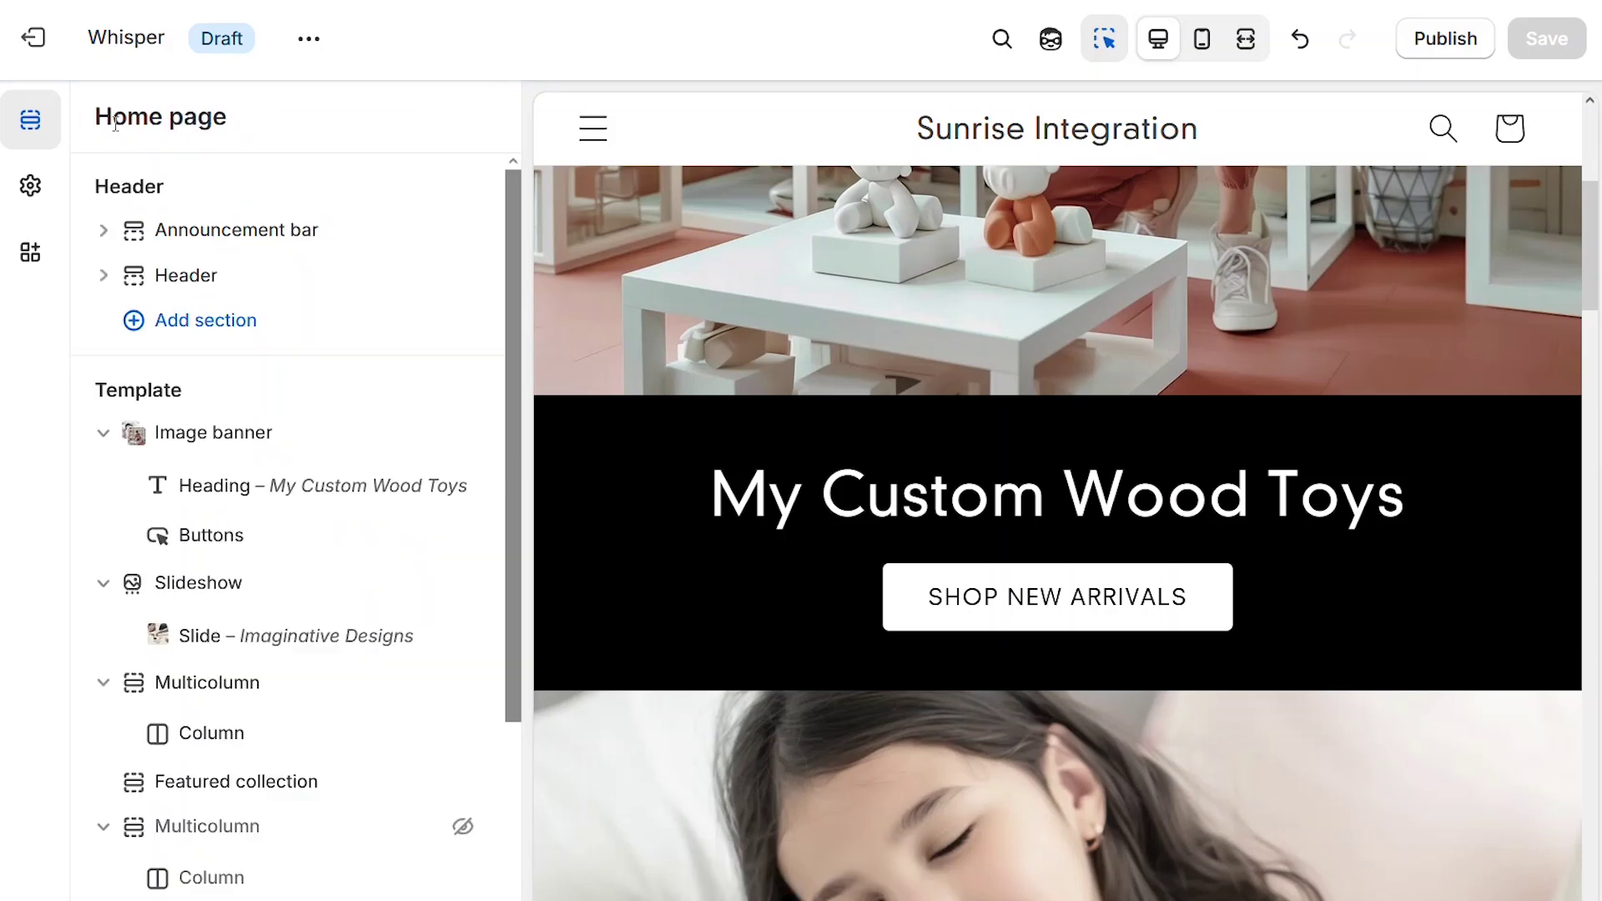
pyautogui.scroll(-3, 502, 318)
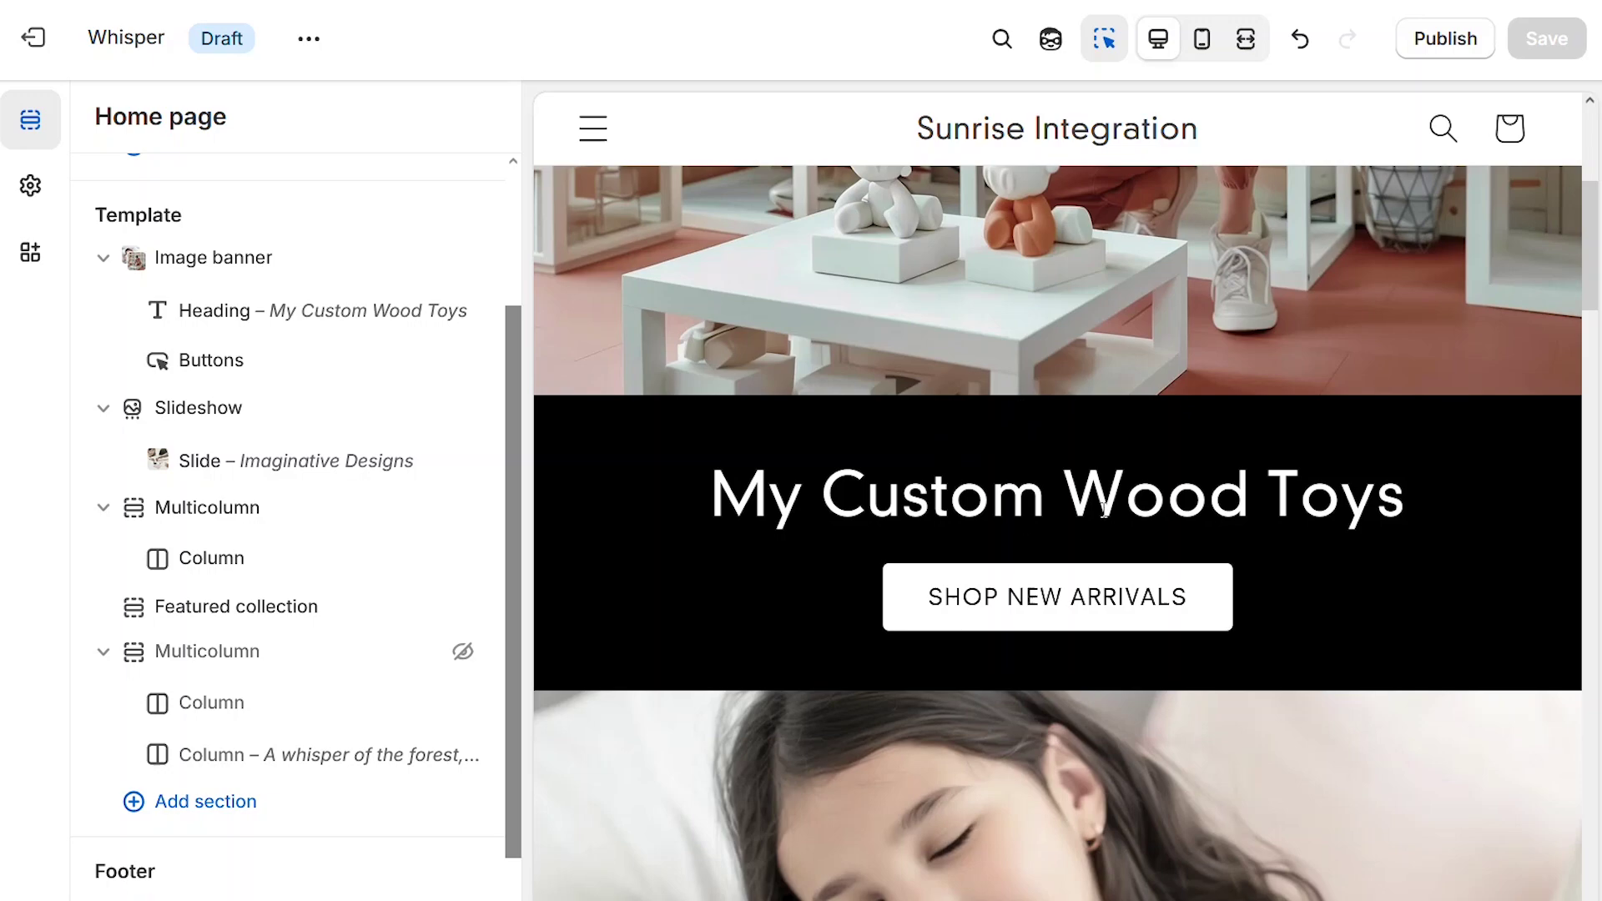
pyautogui.scroll(-15, 851, 500)
pyautogui.scroll(15, 851, 505)
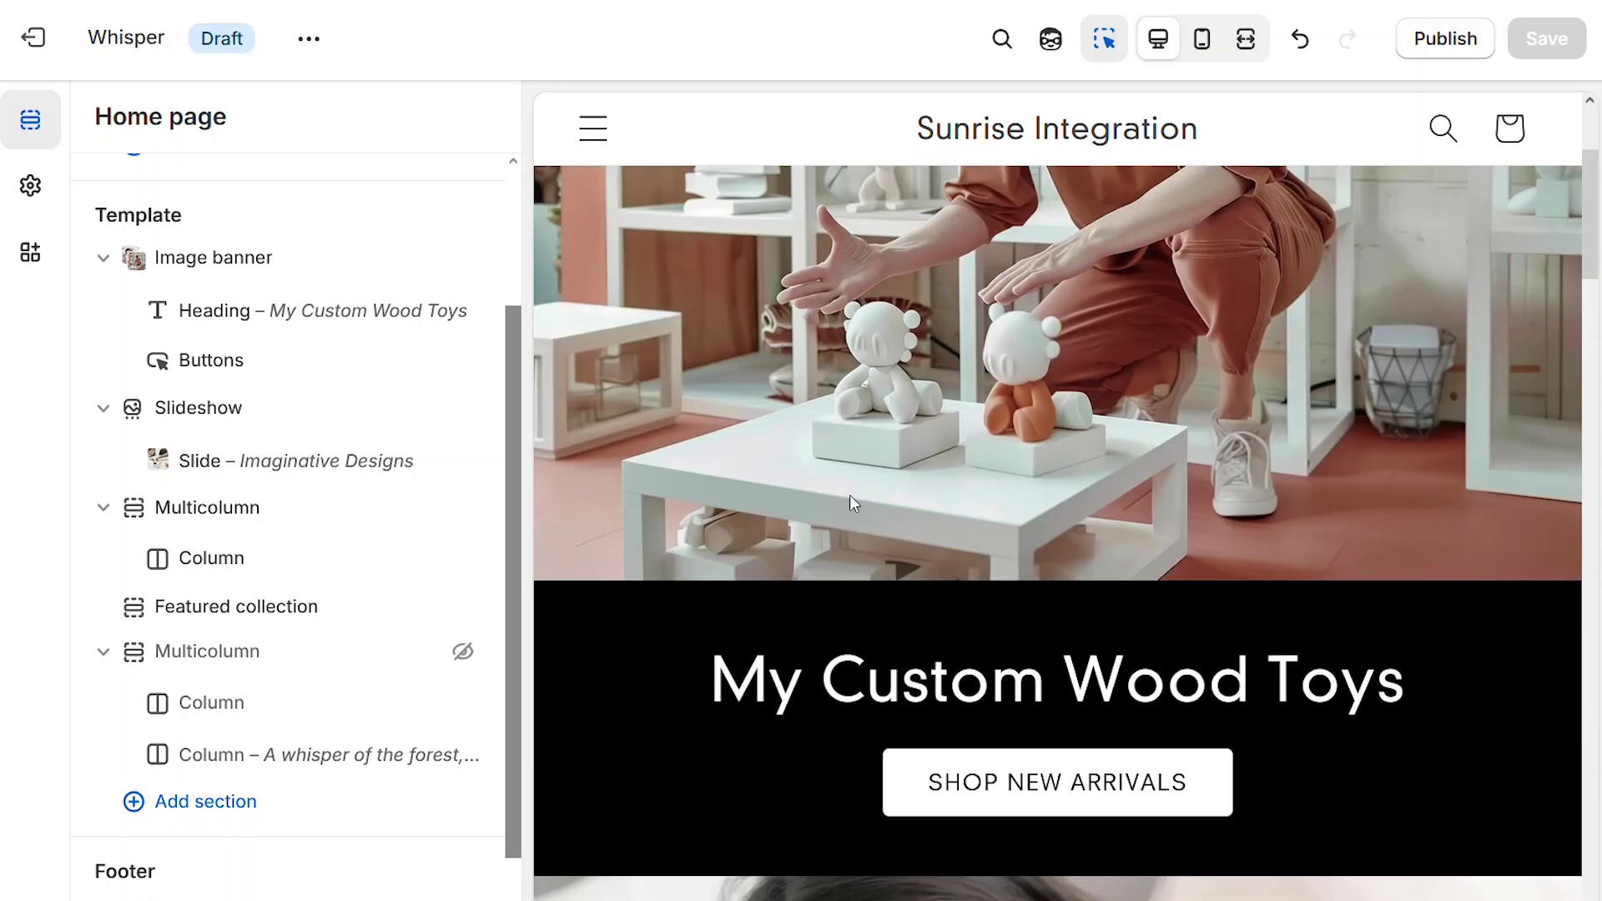
pyautogui.scroll(2, 853, 503)
pyautogui.scroll(3, 268, 297)
pyautogui.click(34, 38)
# Open the Sunrise Integration Hoodie, generate a playful winter AI description, keep it and save
pyautogui.click(96, 182)
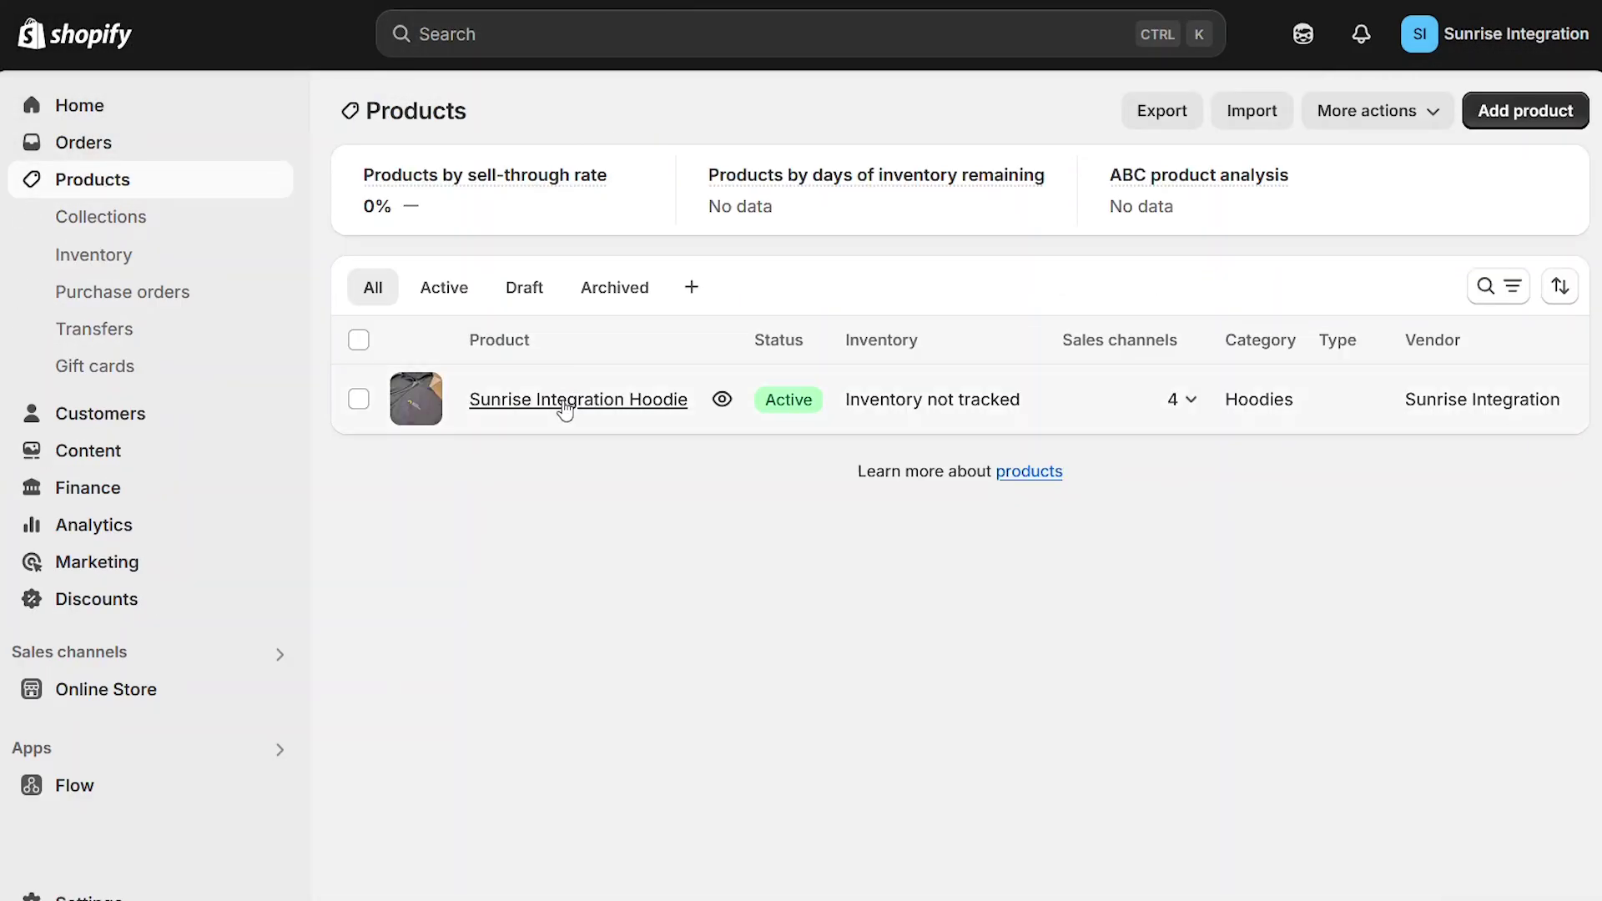
pyautogui.click(565, 403)
pyautogui.moveTo(644, 222); pyautogui.dragTo(297, 189)
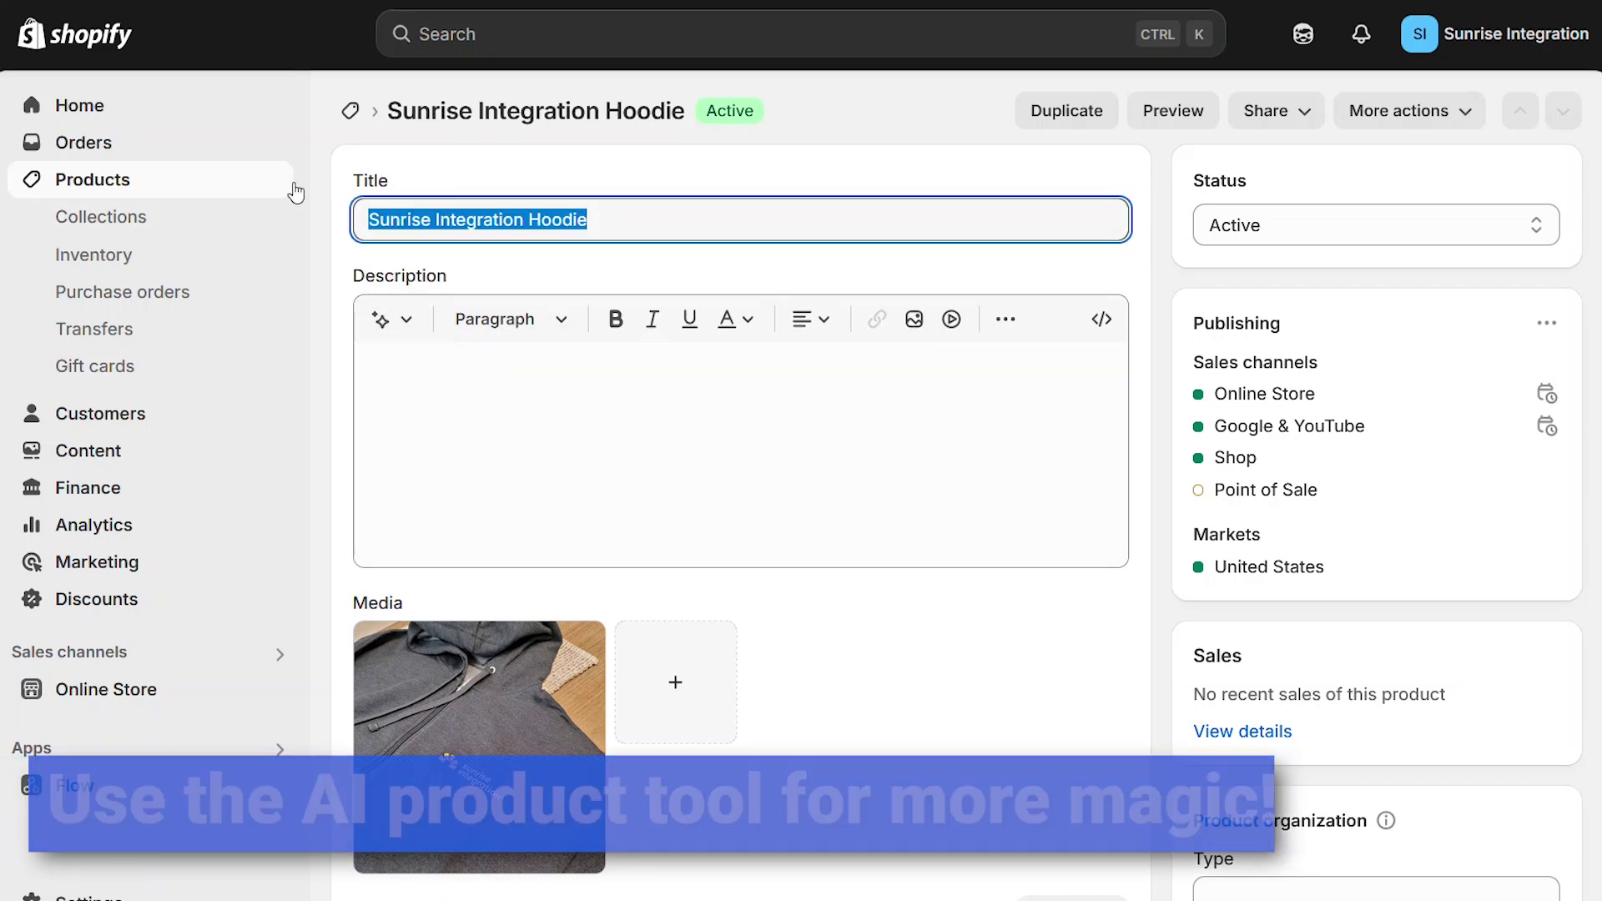
pyautogui.click(406, 326)
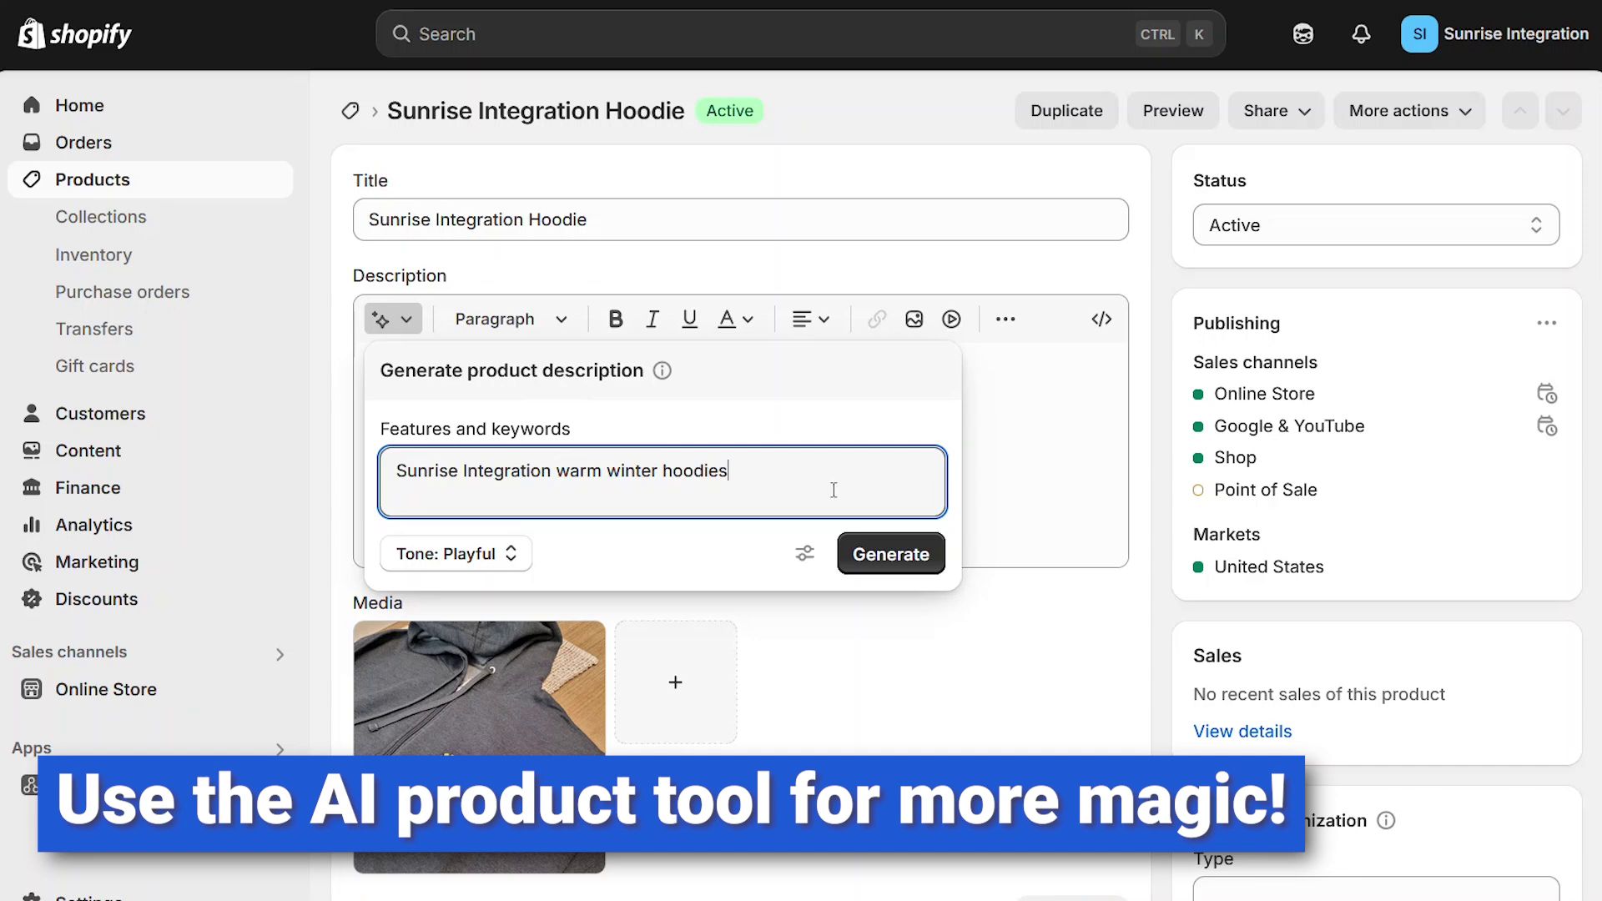
pyautogui.click(891, 554)
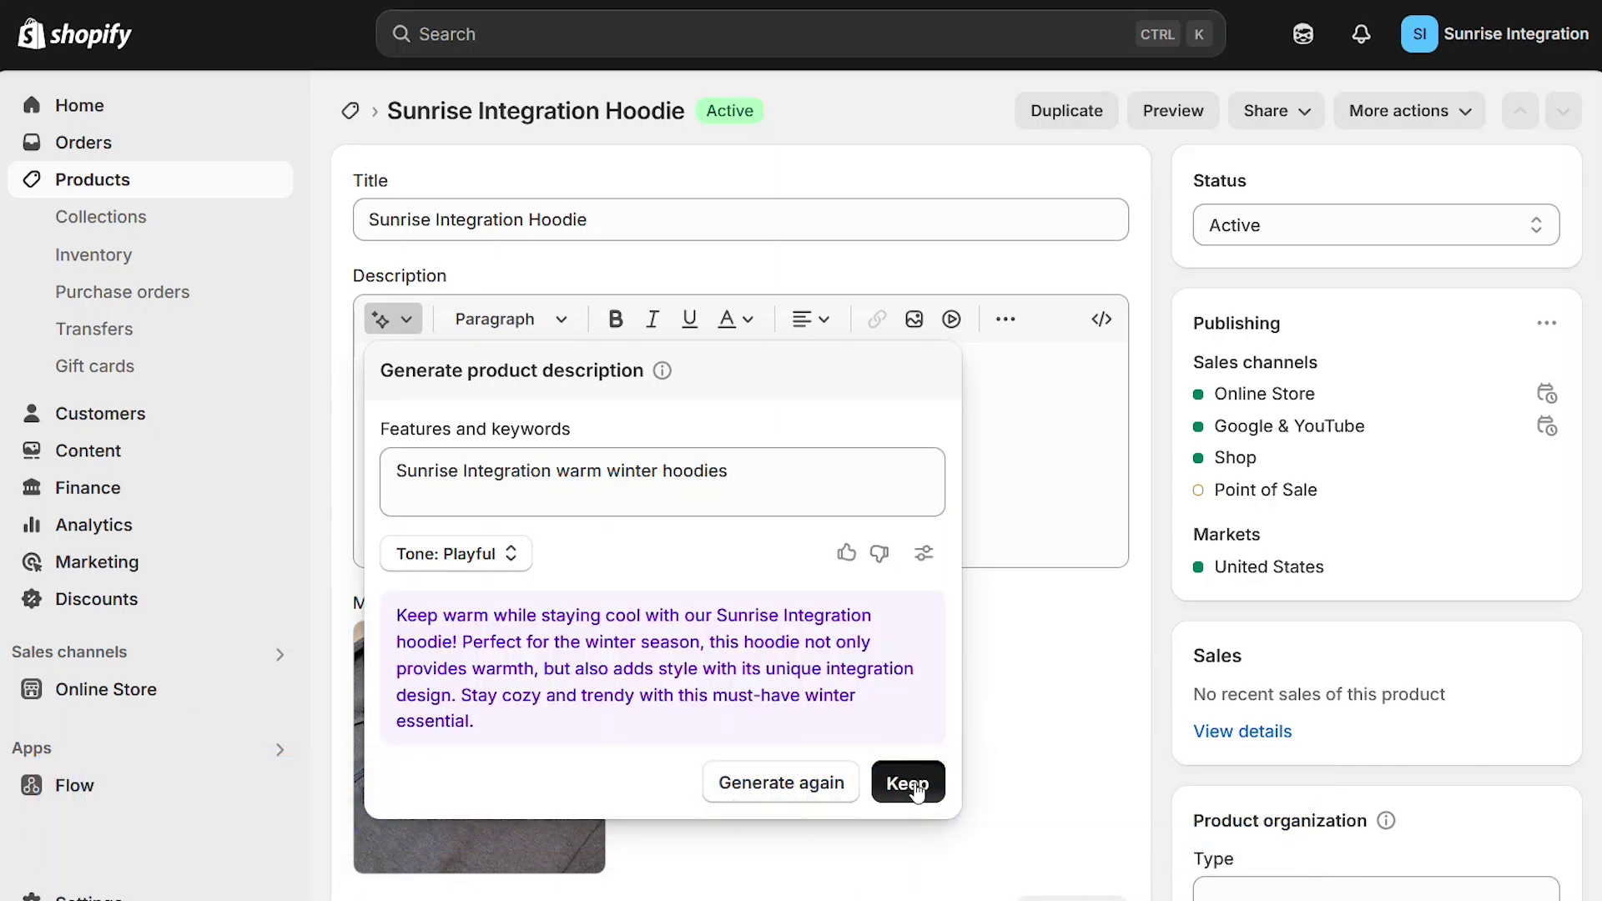
pyautogui.click(908, 784)
pyautogui.click(1189, 34)
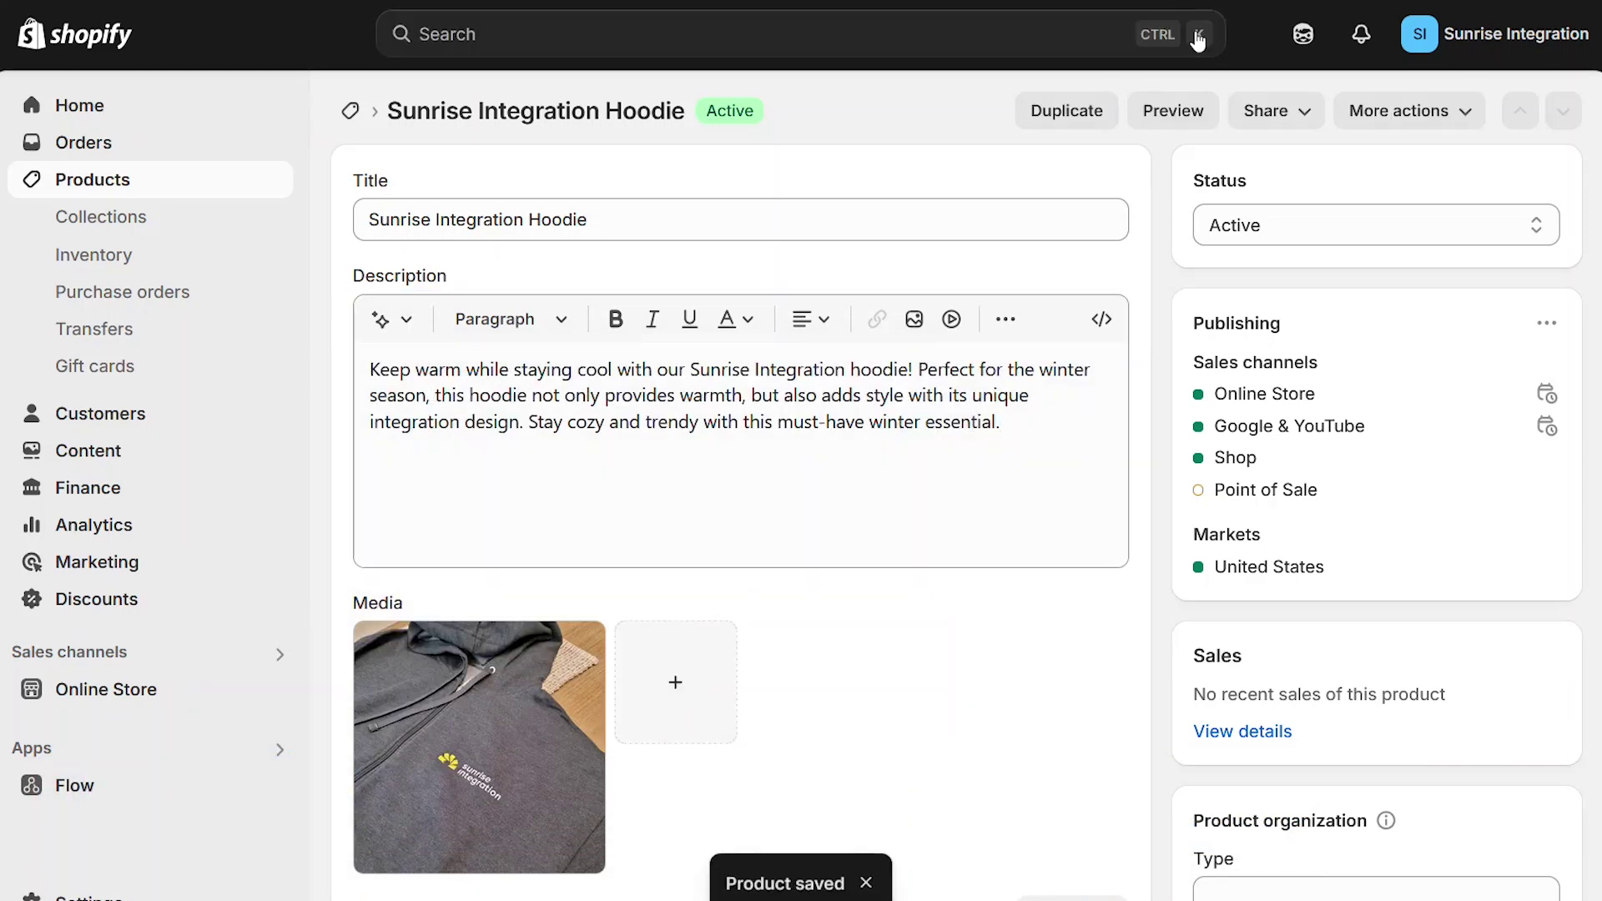
# From Online Store themes, open the theme editor on the Products > Default product template
pyautogui.click(106, 690)
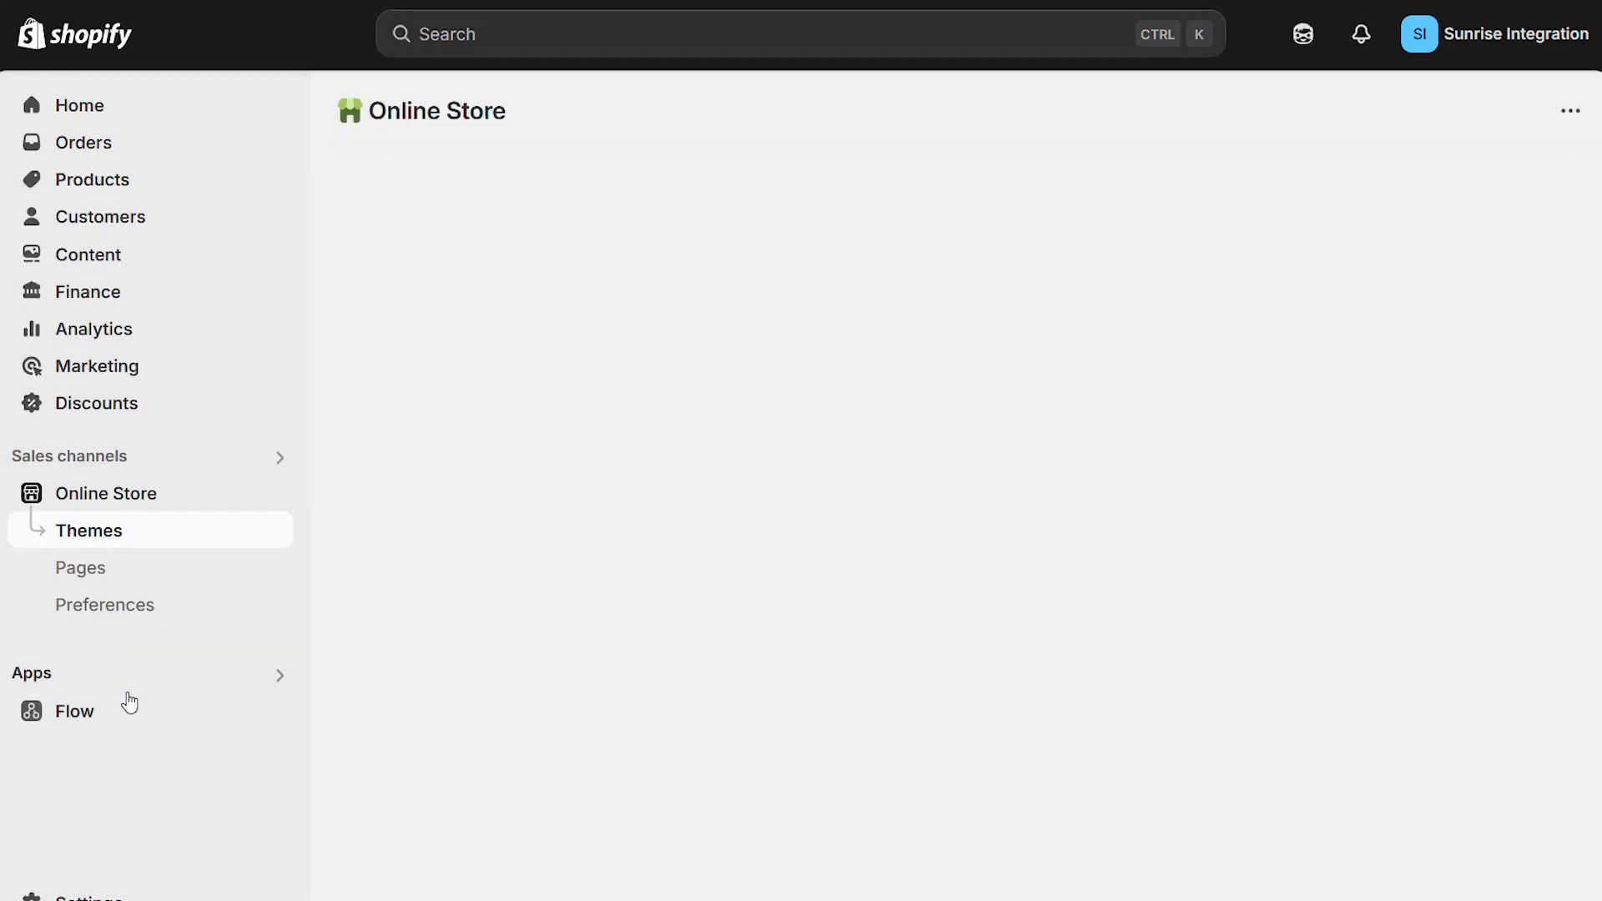
pyautogui.scroll(-10, 1452, 763)
pyautogui.scroll(5, 1458, 761)
pyautogui.scroll(2, 1471, 418)
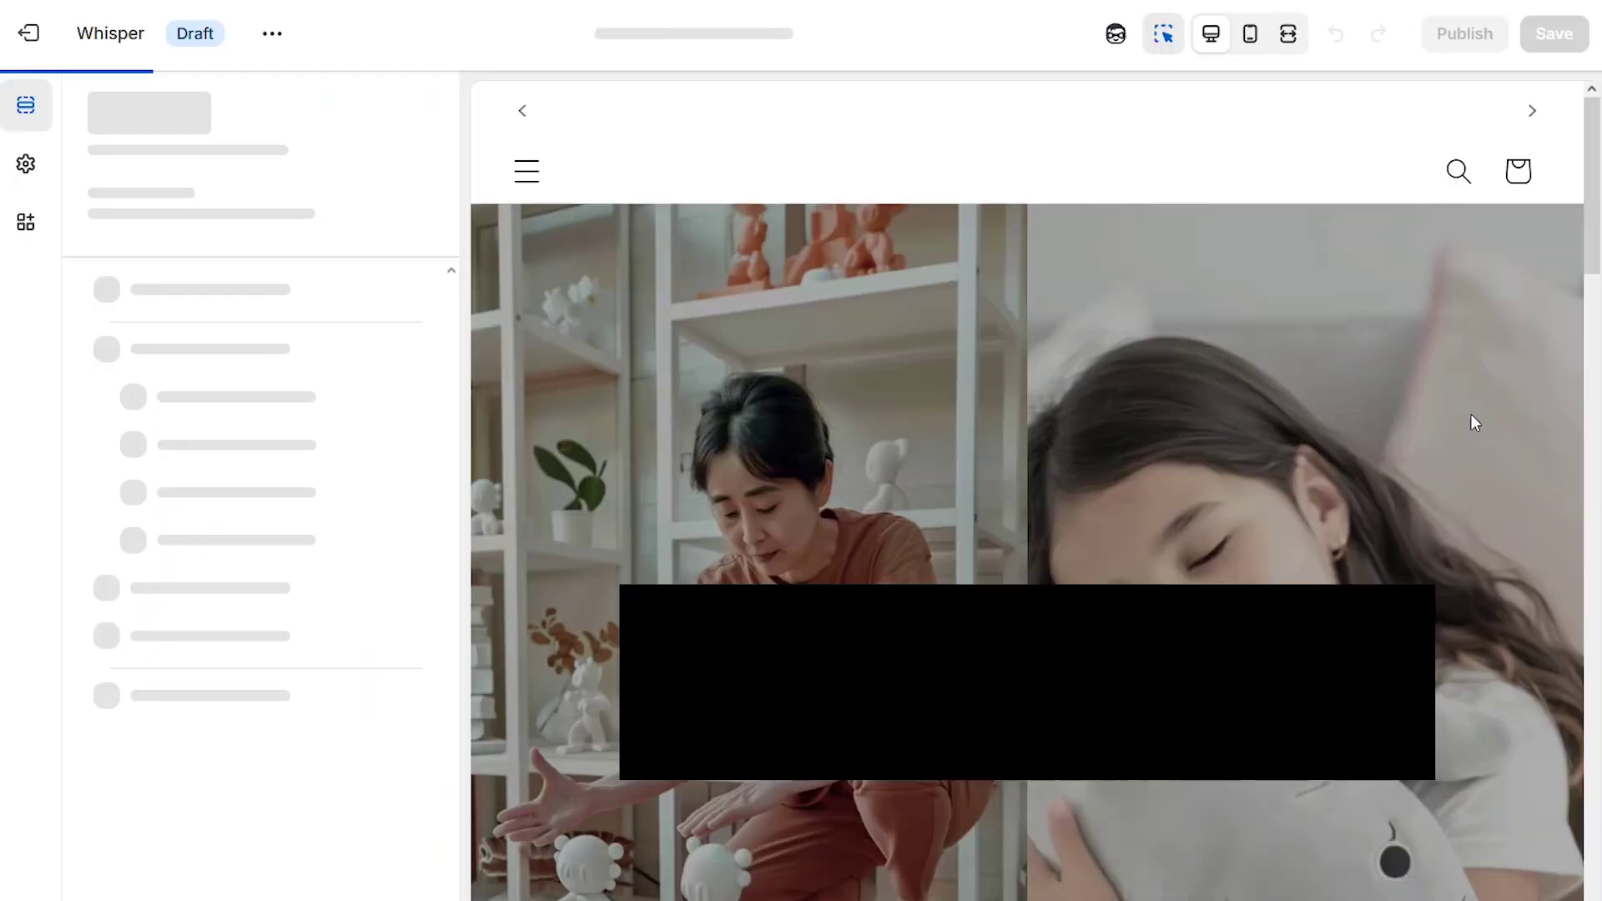
pyautogui.click(762, 35)
pyautogui.click(551, 190)
pyautogui.click(561, 217)
pyautogui.scroll(-6, 1594, 489)
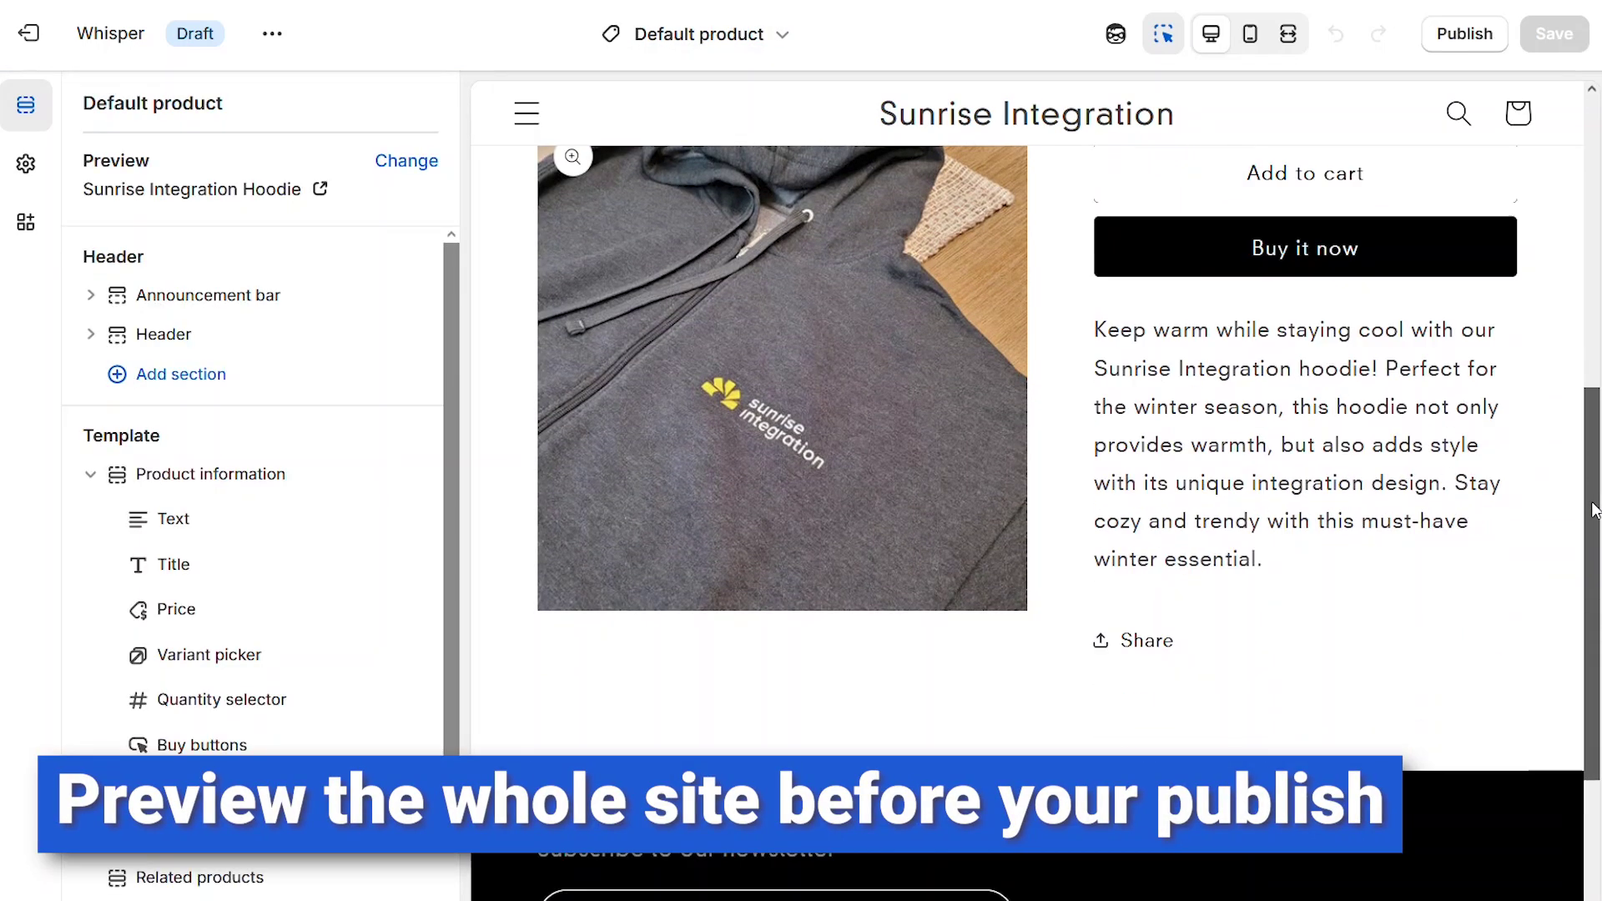
pyautogui.scroll(7, 1432, 556)
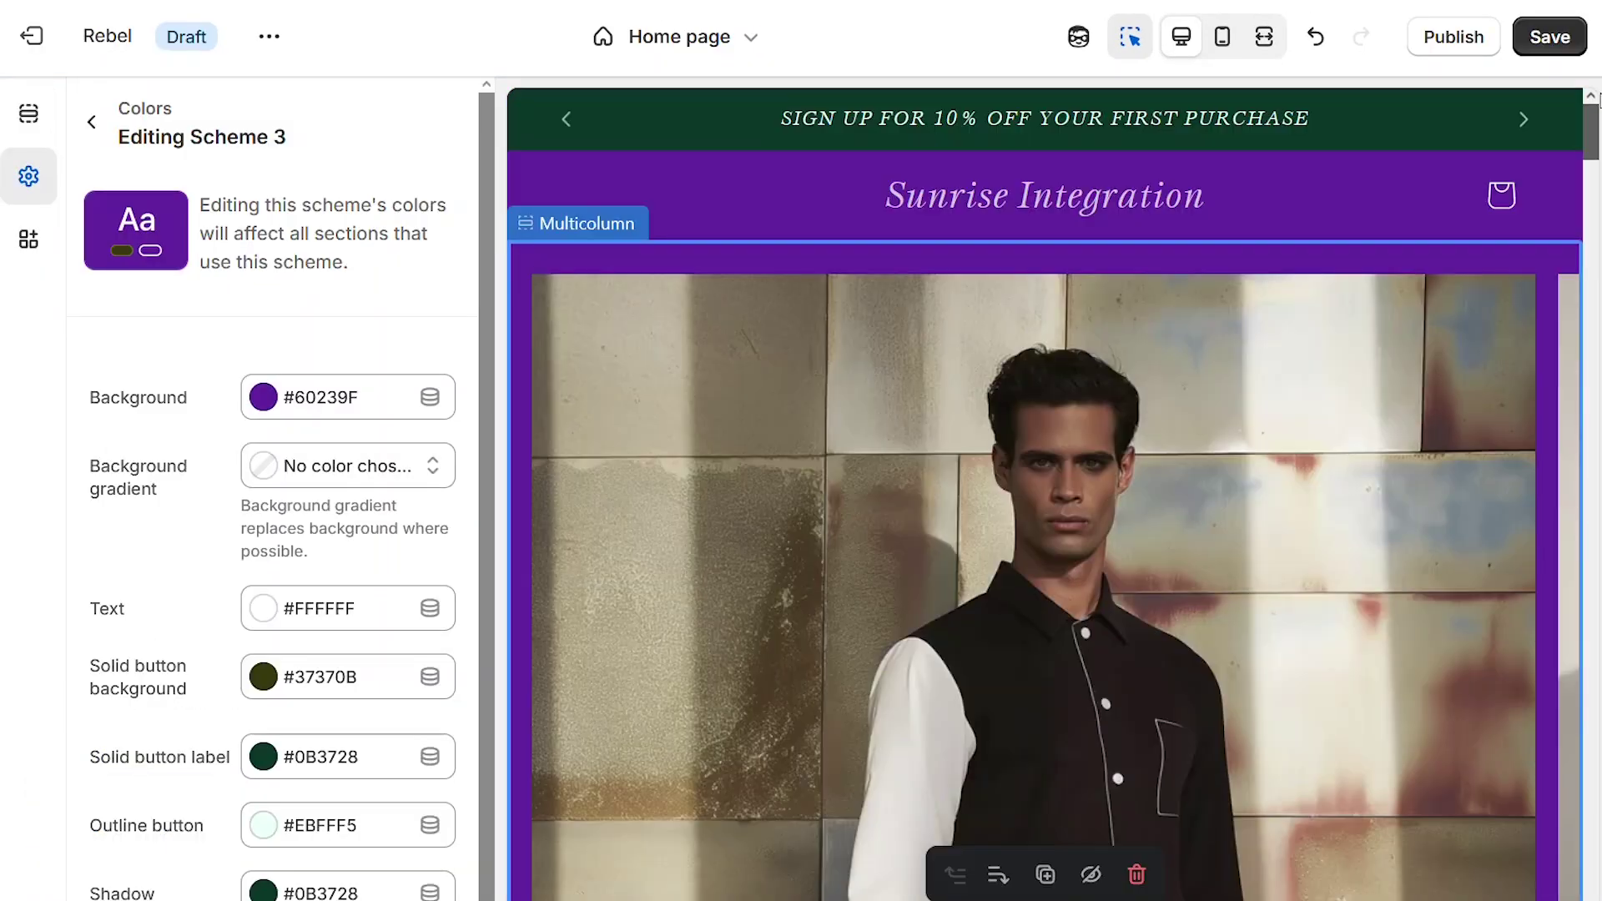
# Change the Scheme 3 background colour from purple to blue #2465F3 and save
pyautogui.click(264, 397)
pyautogui.moveTo(509, 609); pyautogui.dragTo(535, 574)
pyautogui.moveTo(431, 524); pyautogui.dragTo(451, 449)
pyautogui.click(84, 570)
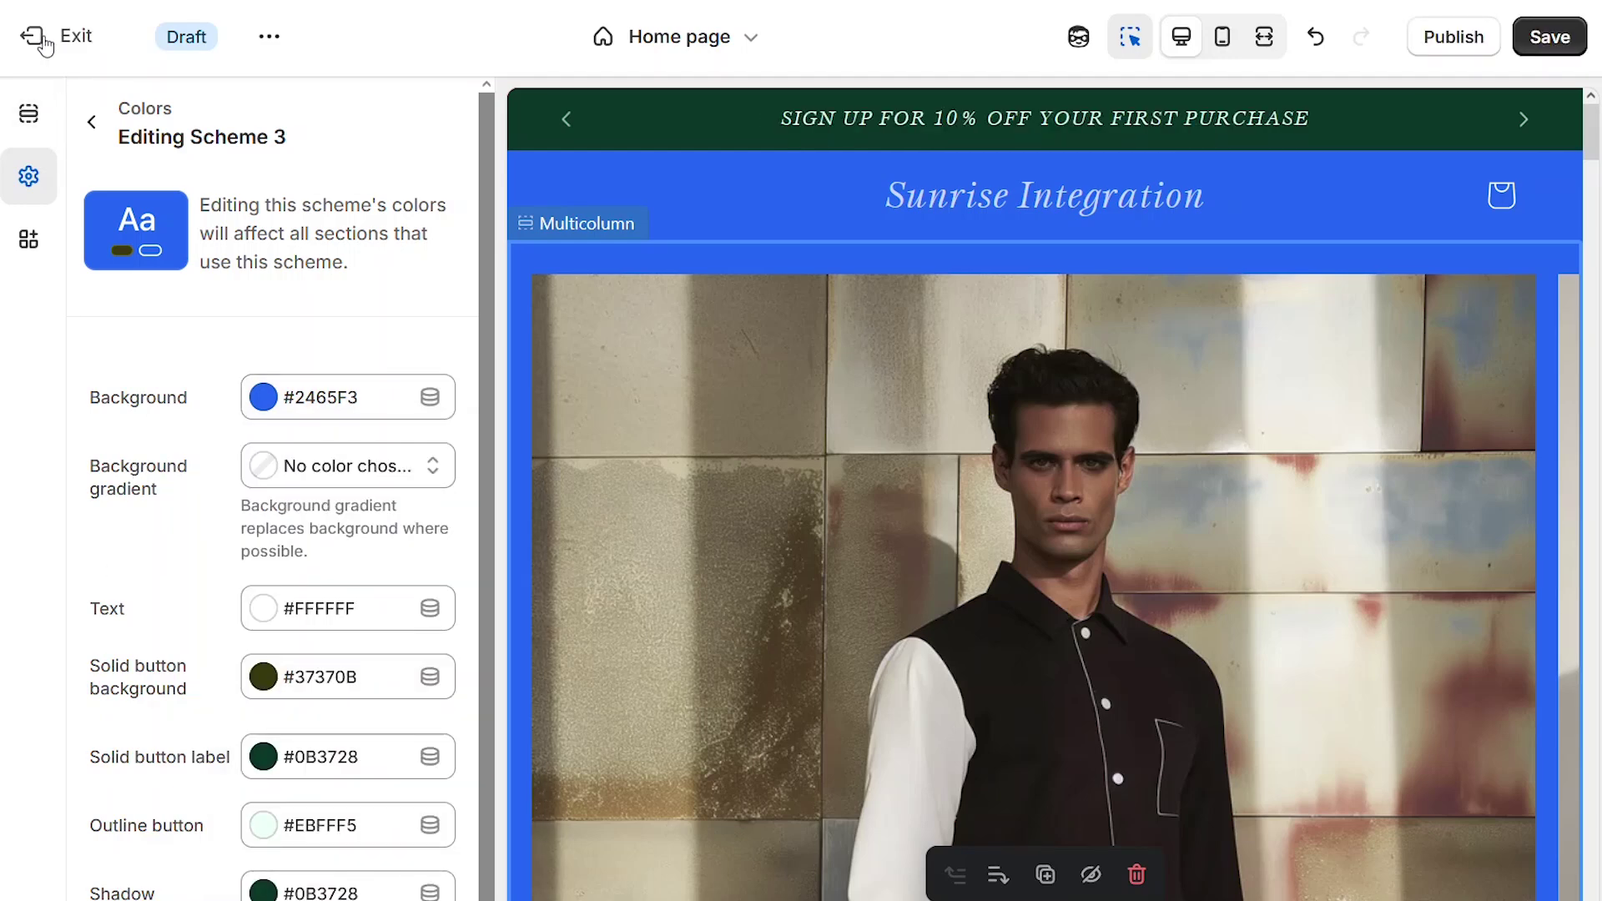
pyautogui.click(1550, 36)
# Set the Rich text section's colour scheme to Scheme 1, save, and exit to Themes
pyautogui.click(29, 117)
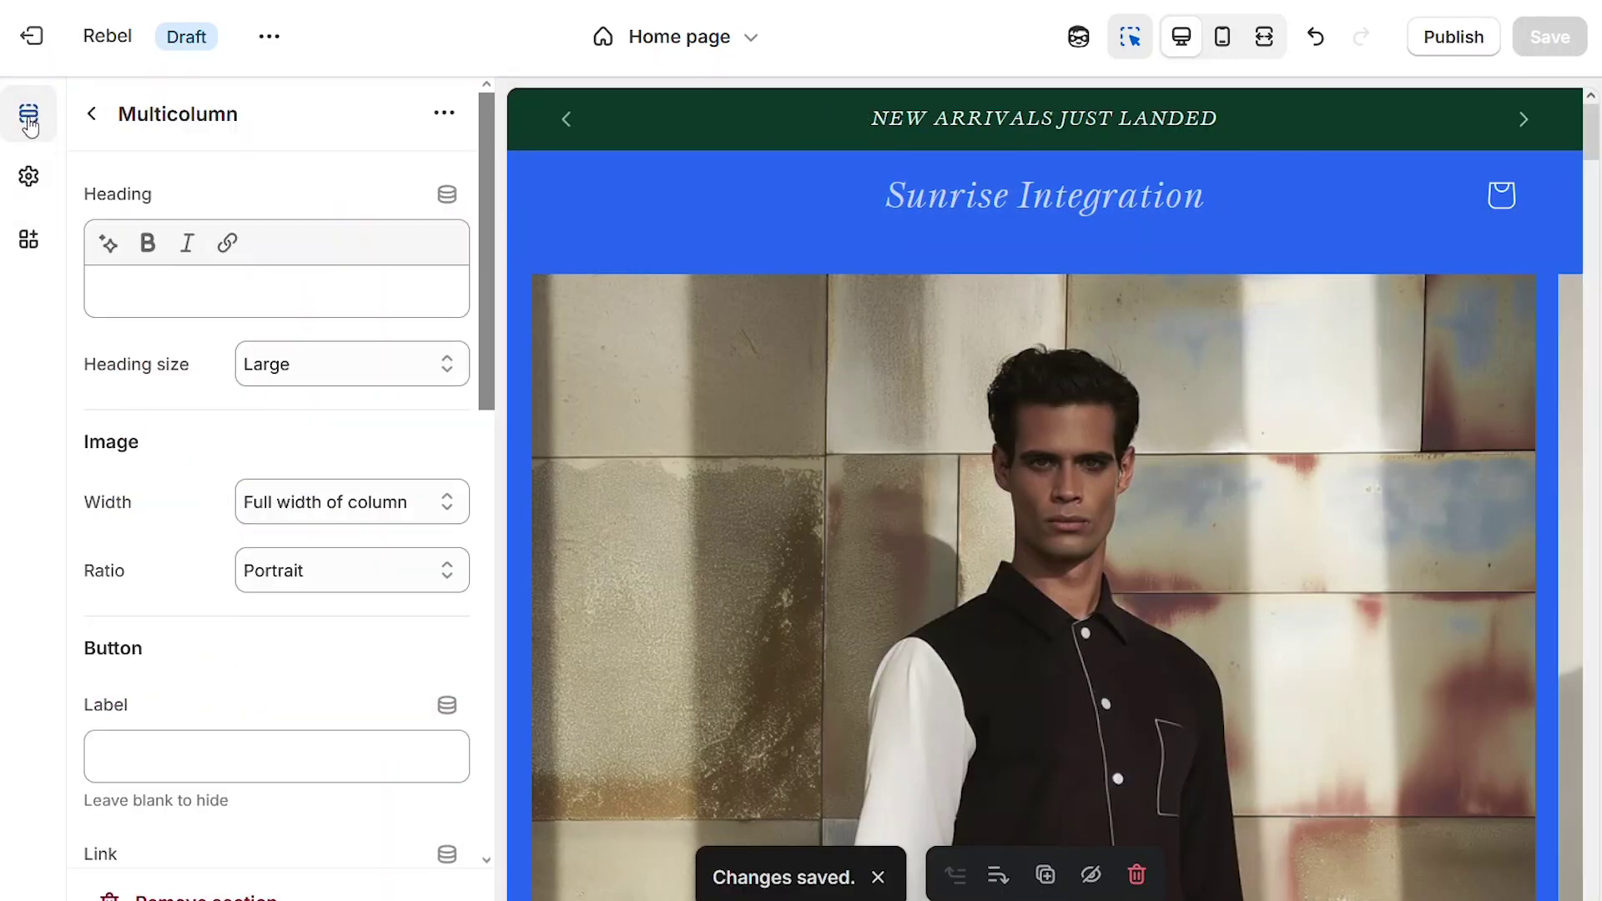
pyautogui.click(92, 113)
pyautogui.click(167, 610)
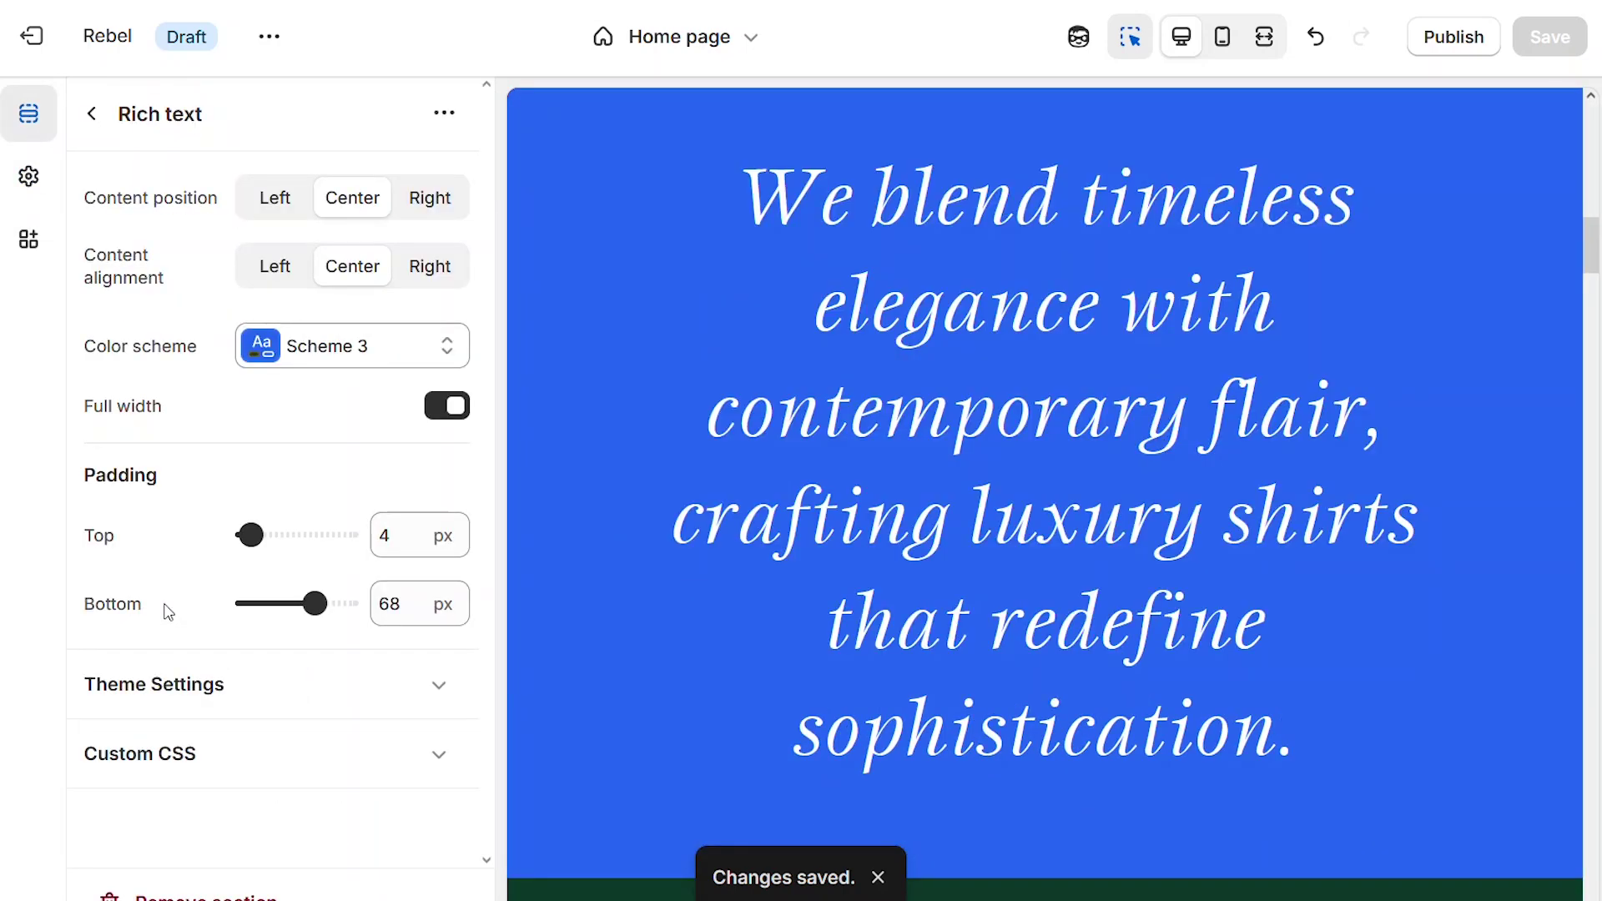
pyautogui.click(397, 354)
pyautogui.click(363, 422)
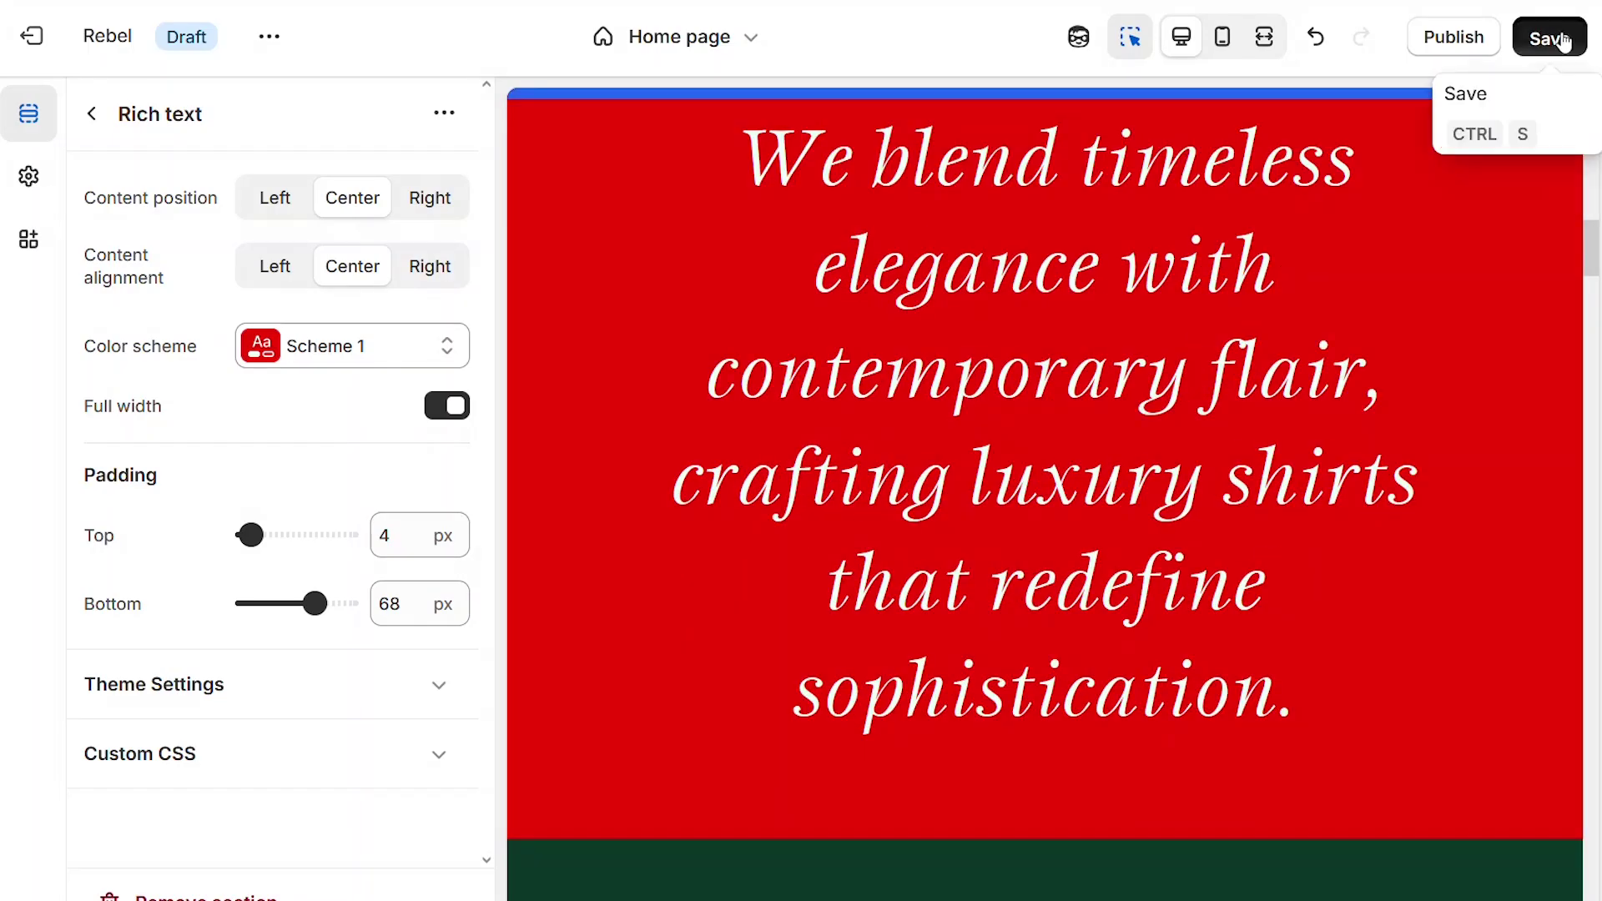
pyautogui.click(1549, 37)
pyautogui.click(32, 36)
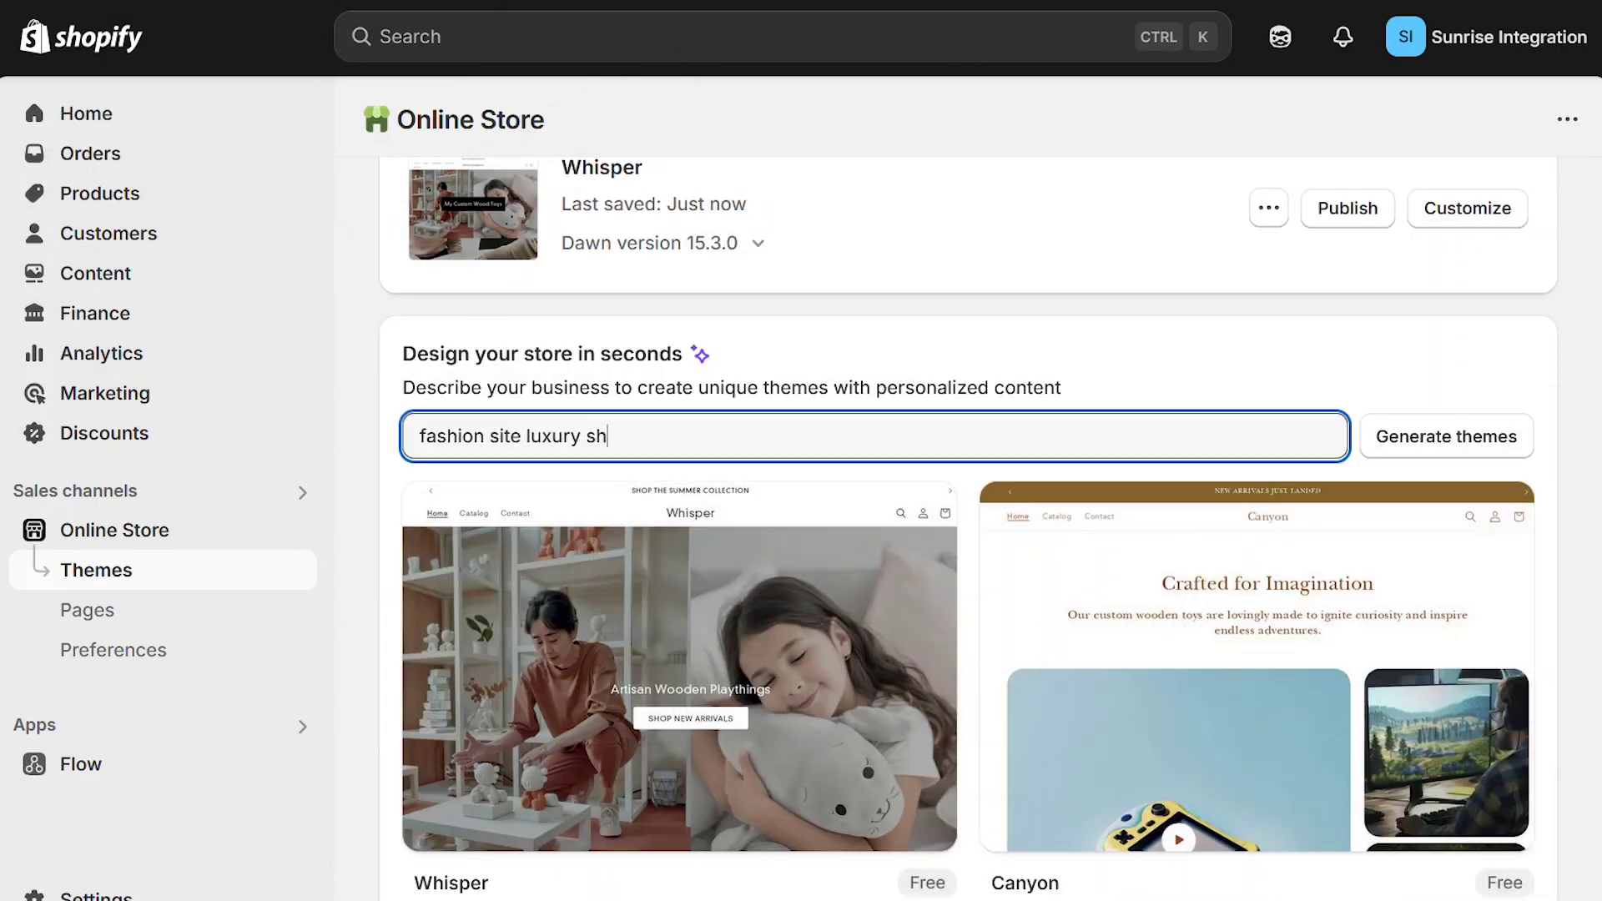
# Generate themes for 'fashion site luxury shirts', then 'tie shop', and preview the Clarity demo
pyautogui.write('irts')
pyautogui.press('Return')
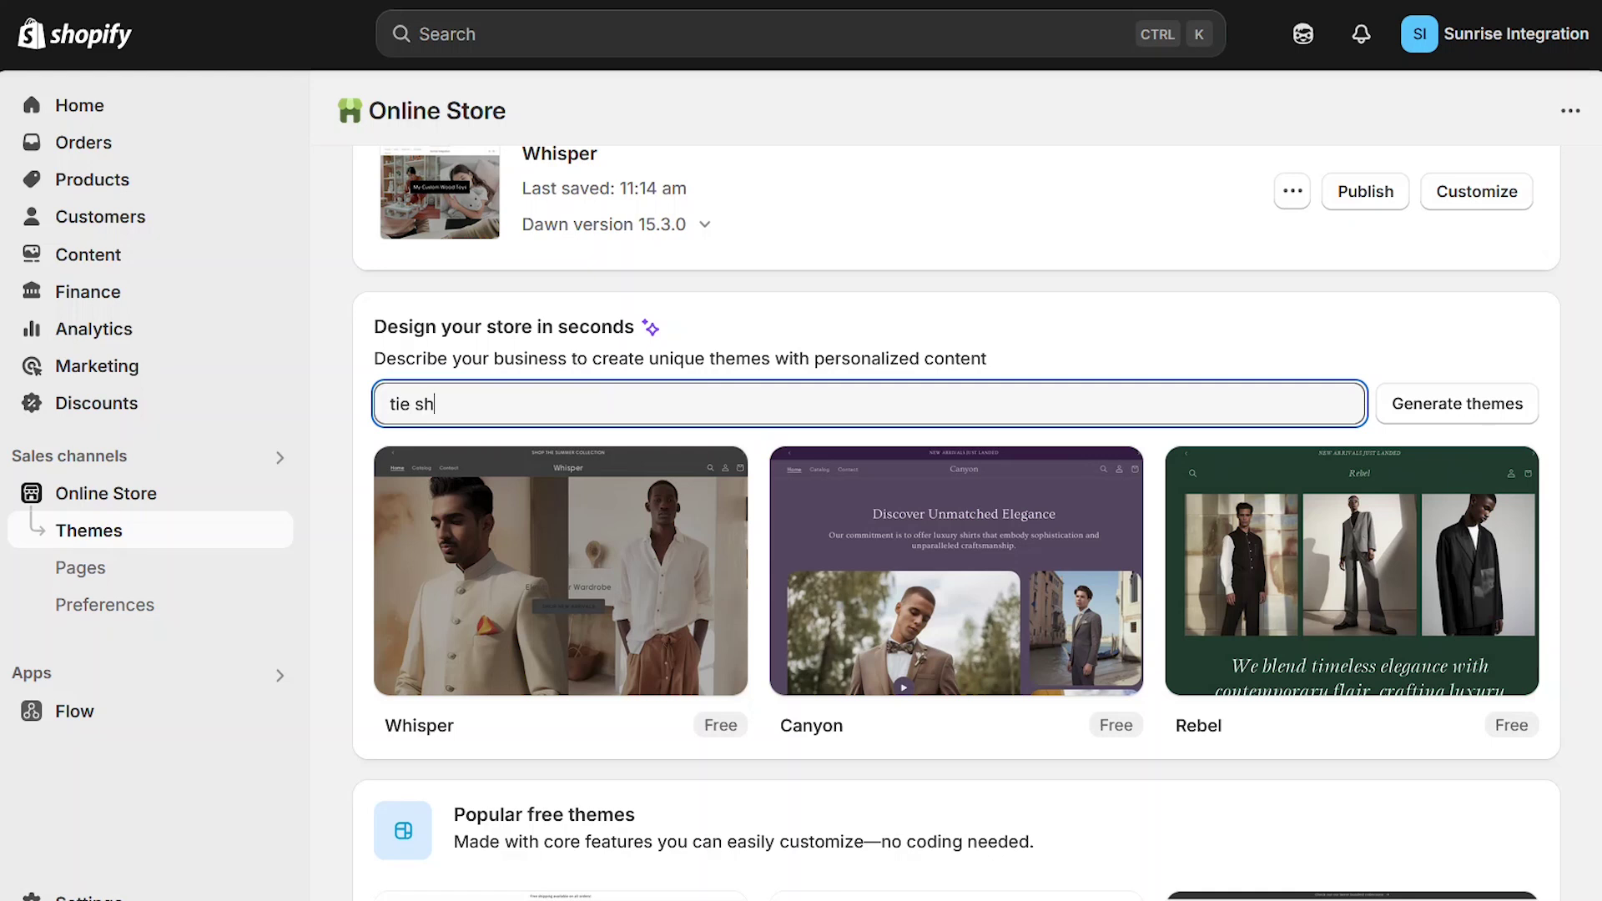
pyautogui.write('op')
pyautogui.press('Return')
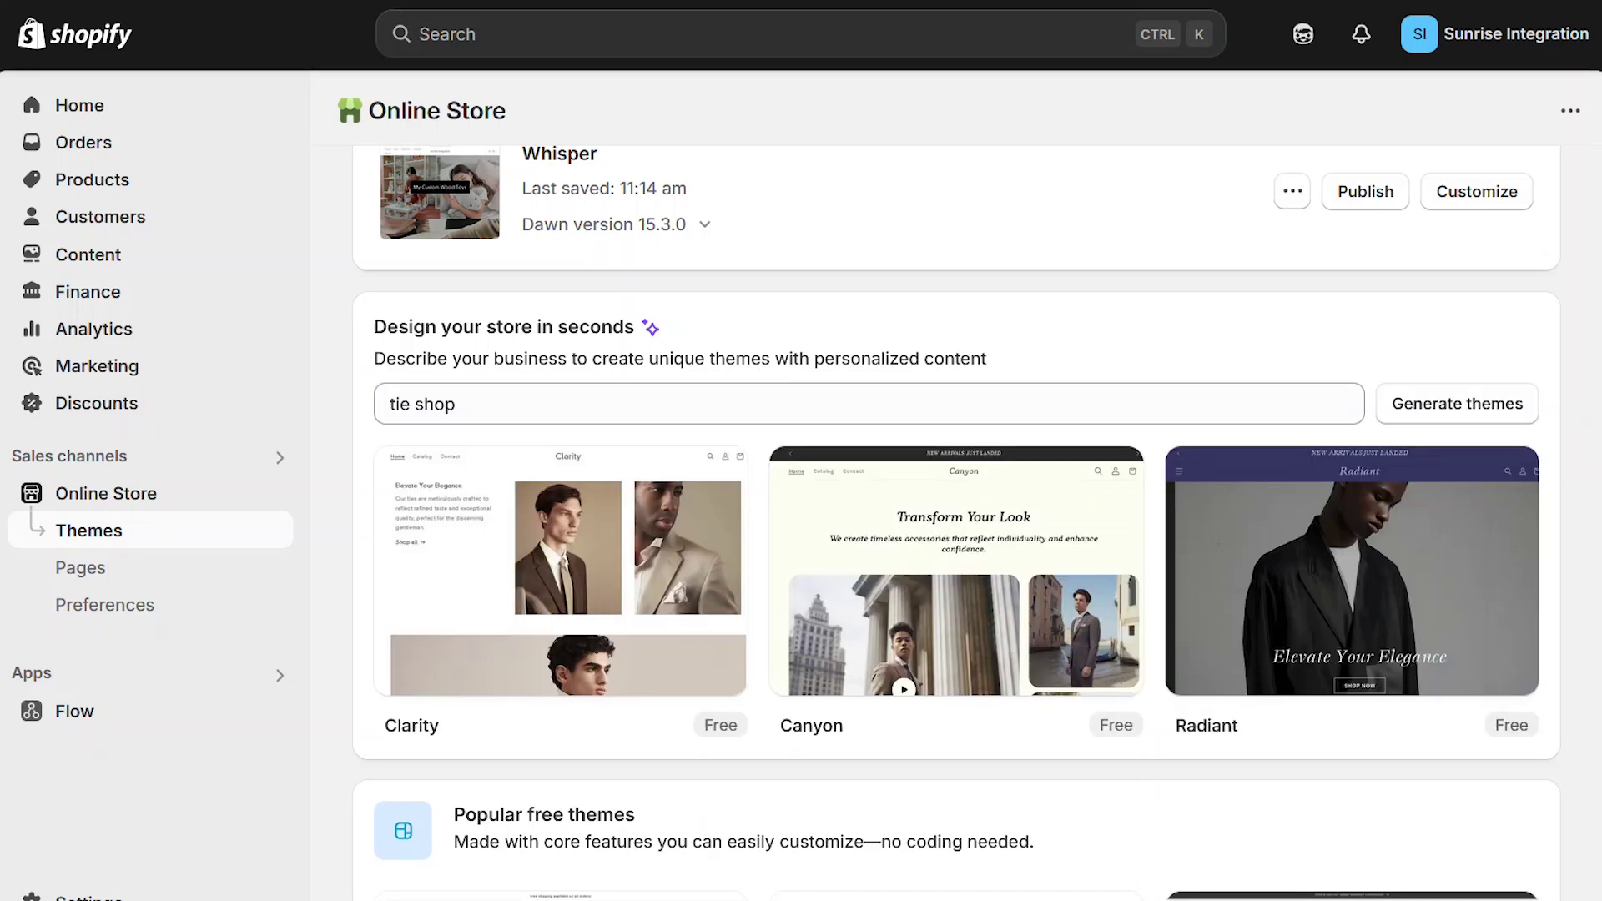
pyautogui.moveTo(552, 511)
pyautogui.click(469, 657)
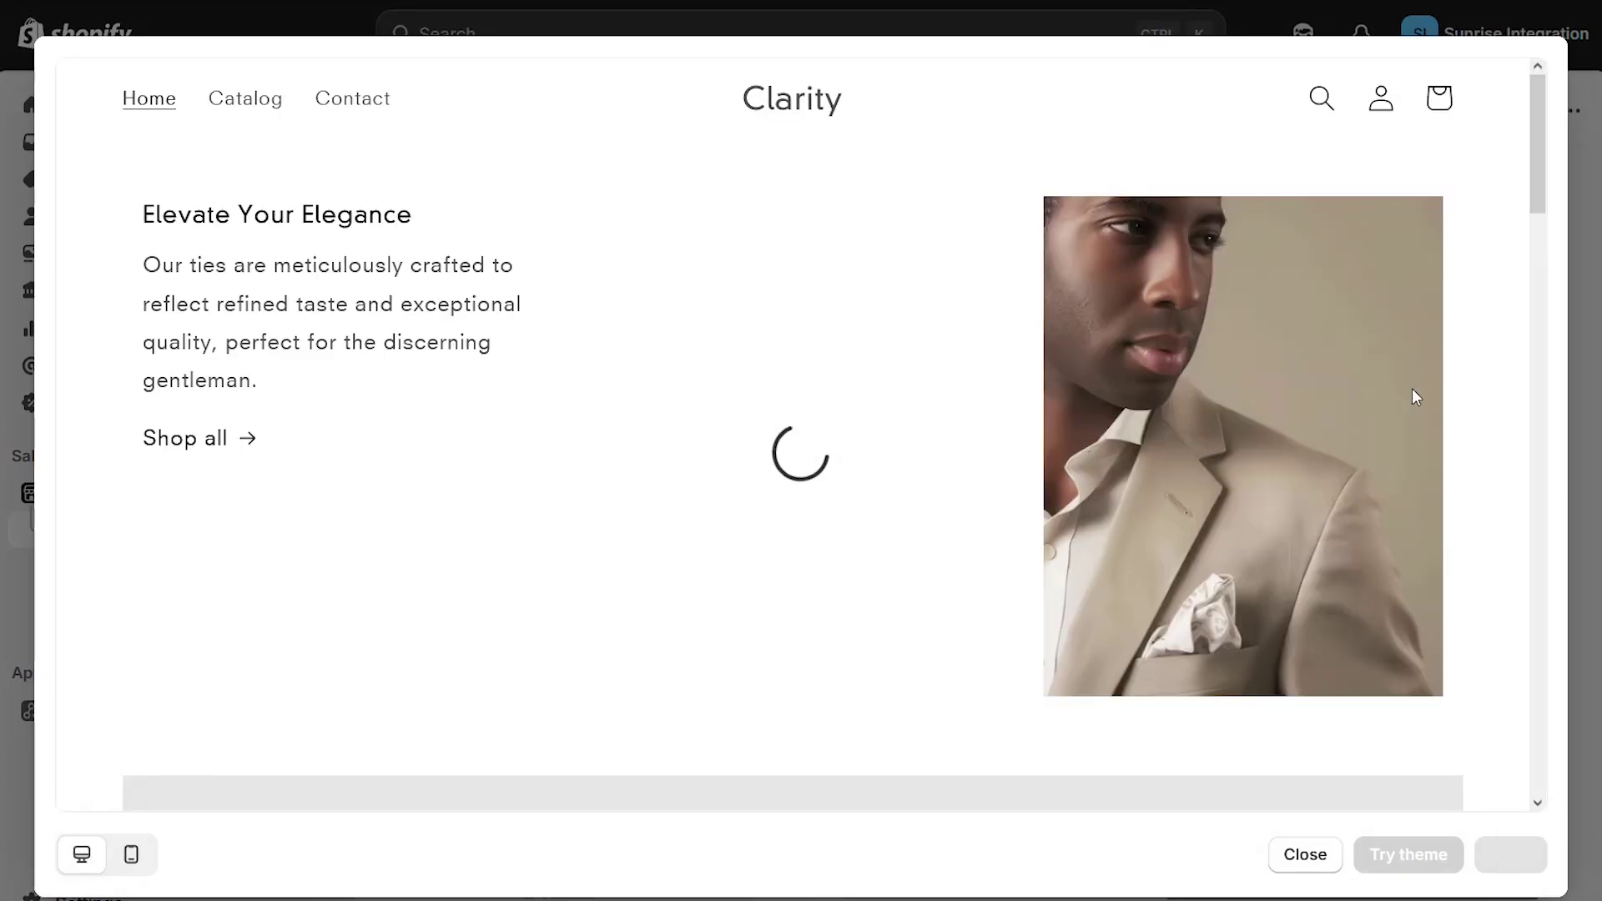
pyautogui.moveTo(1543, 172); pyautogui.dragTo(1521, 650)
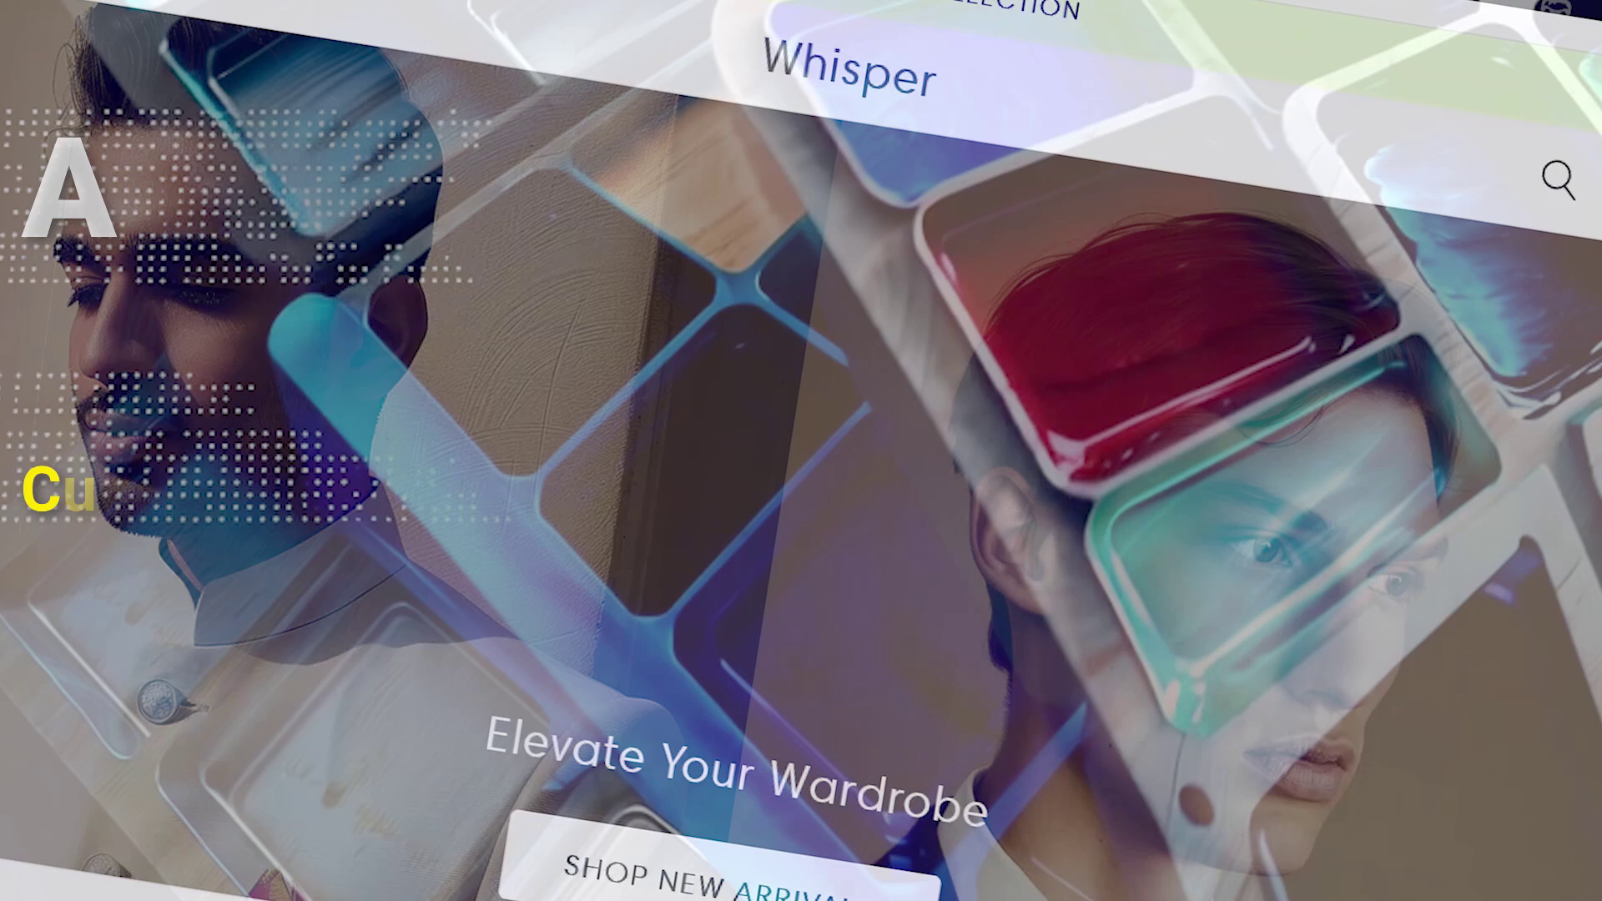
# Scroll through the generated Rebel theme preview and add it to the theme library with Try theme
pyautogui.scroll(-10, 801, 500)
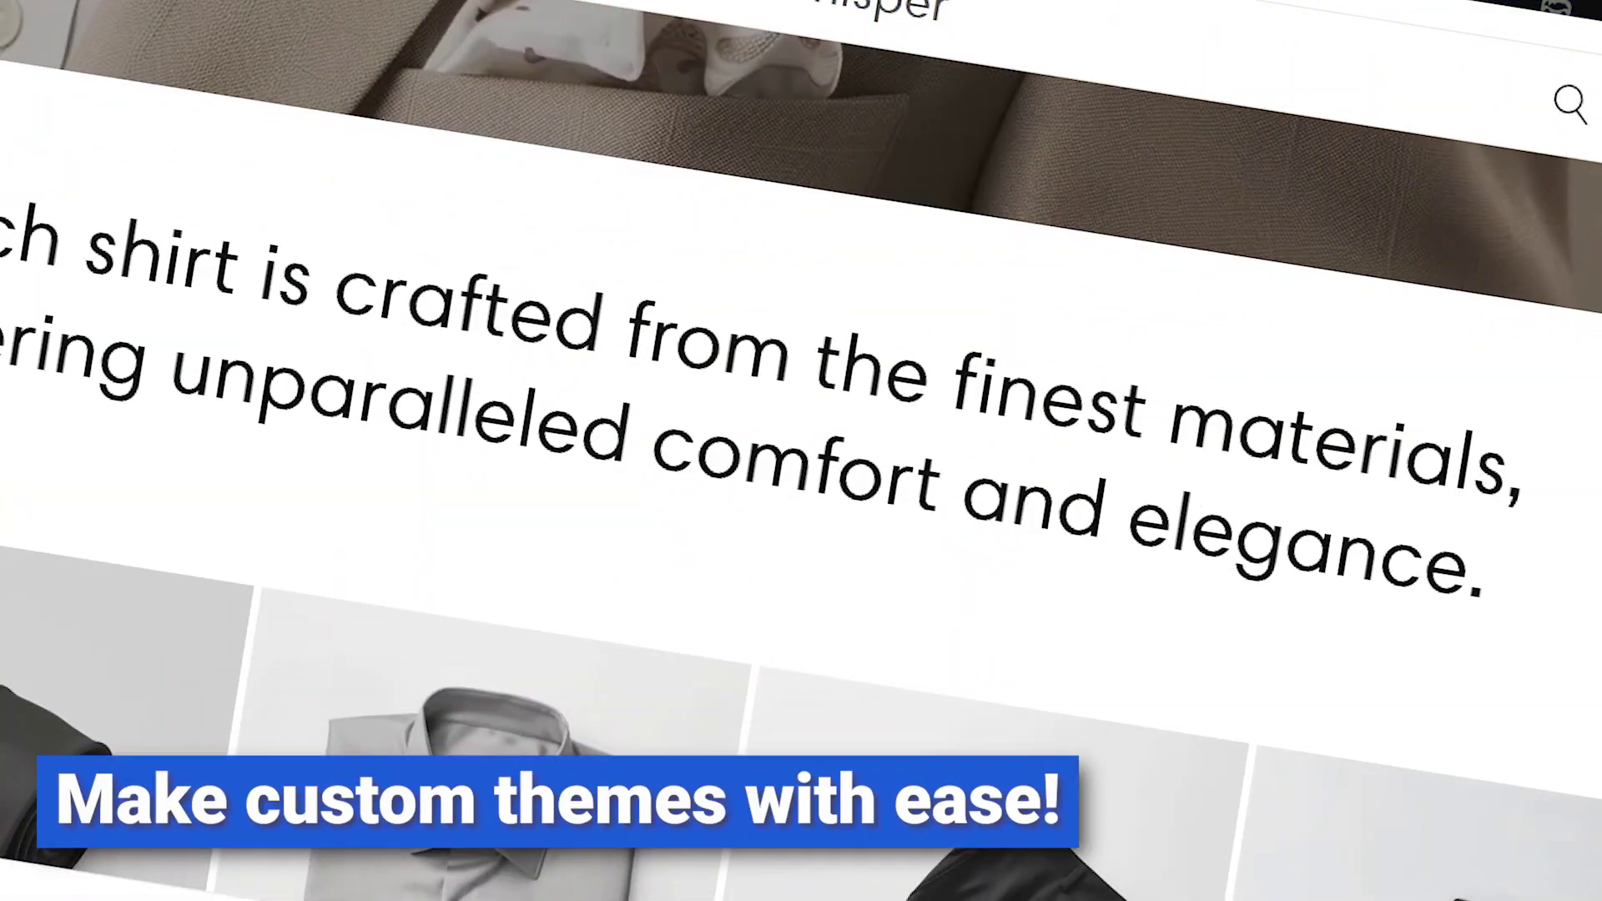
pyautogui.scroll(-5, 801, 450)
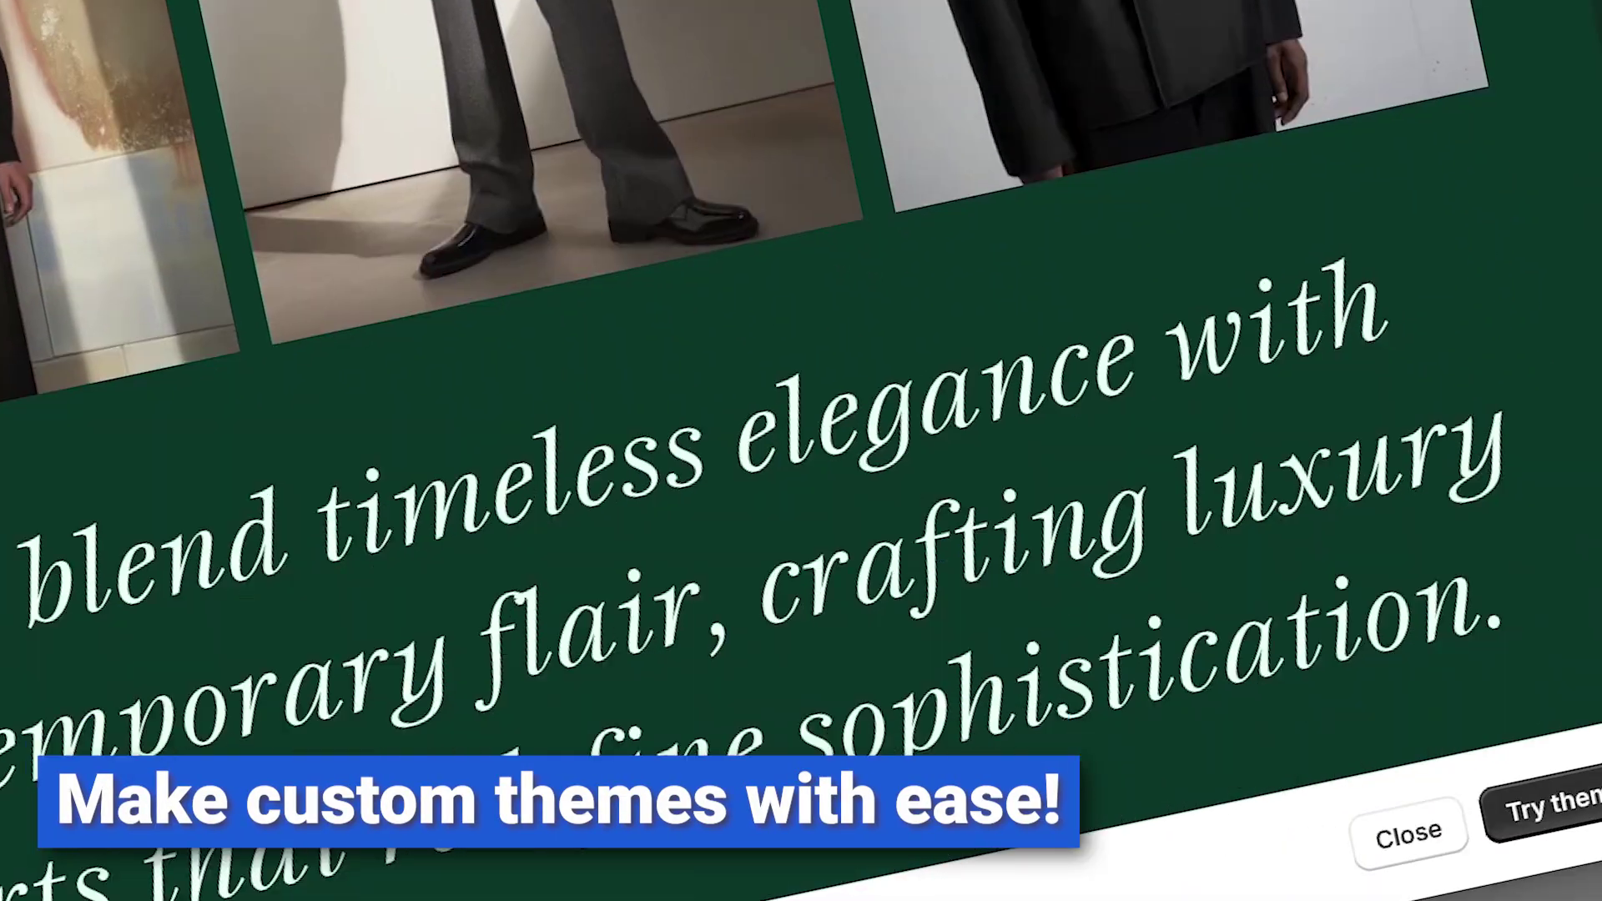
pyautogui.scroll(-2, 1145, 342)
pyautogui.scroll(-5, 1534, 5)
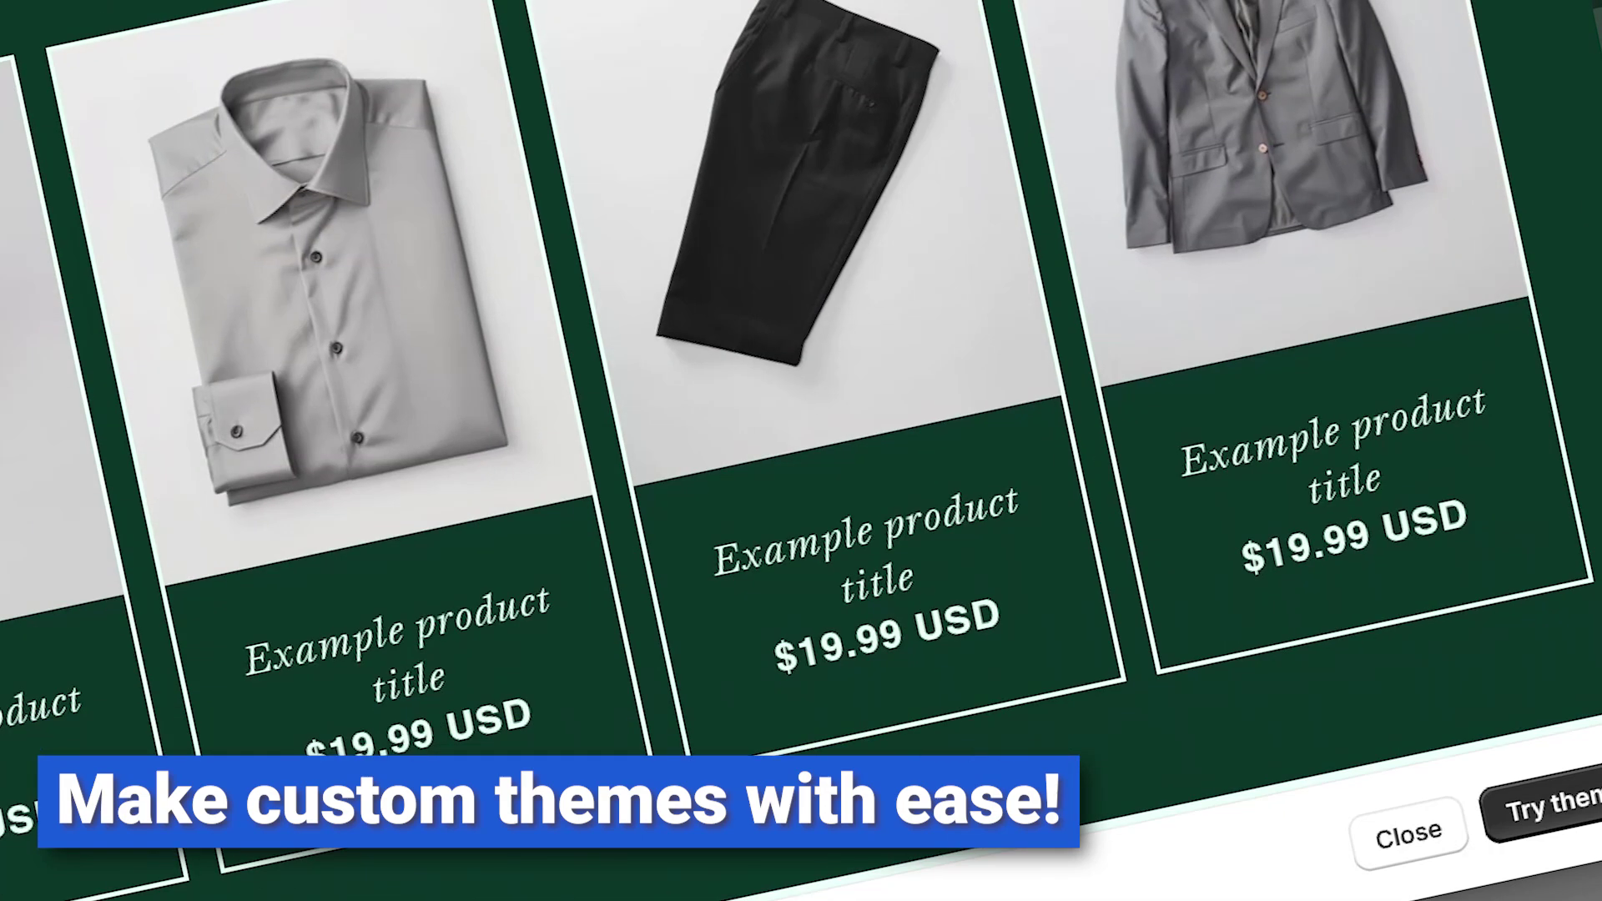
pyautogui.click(1548, 780)
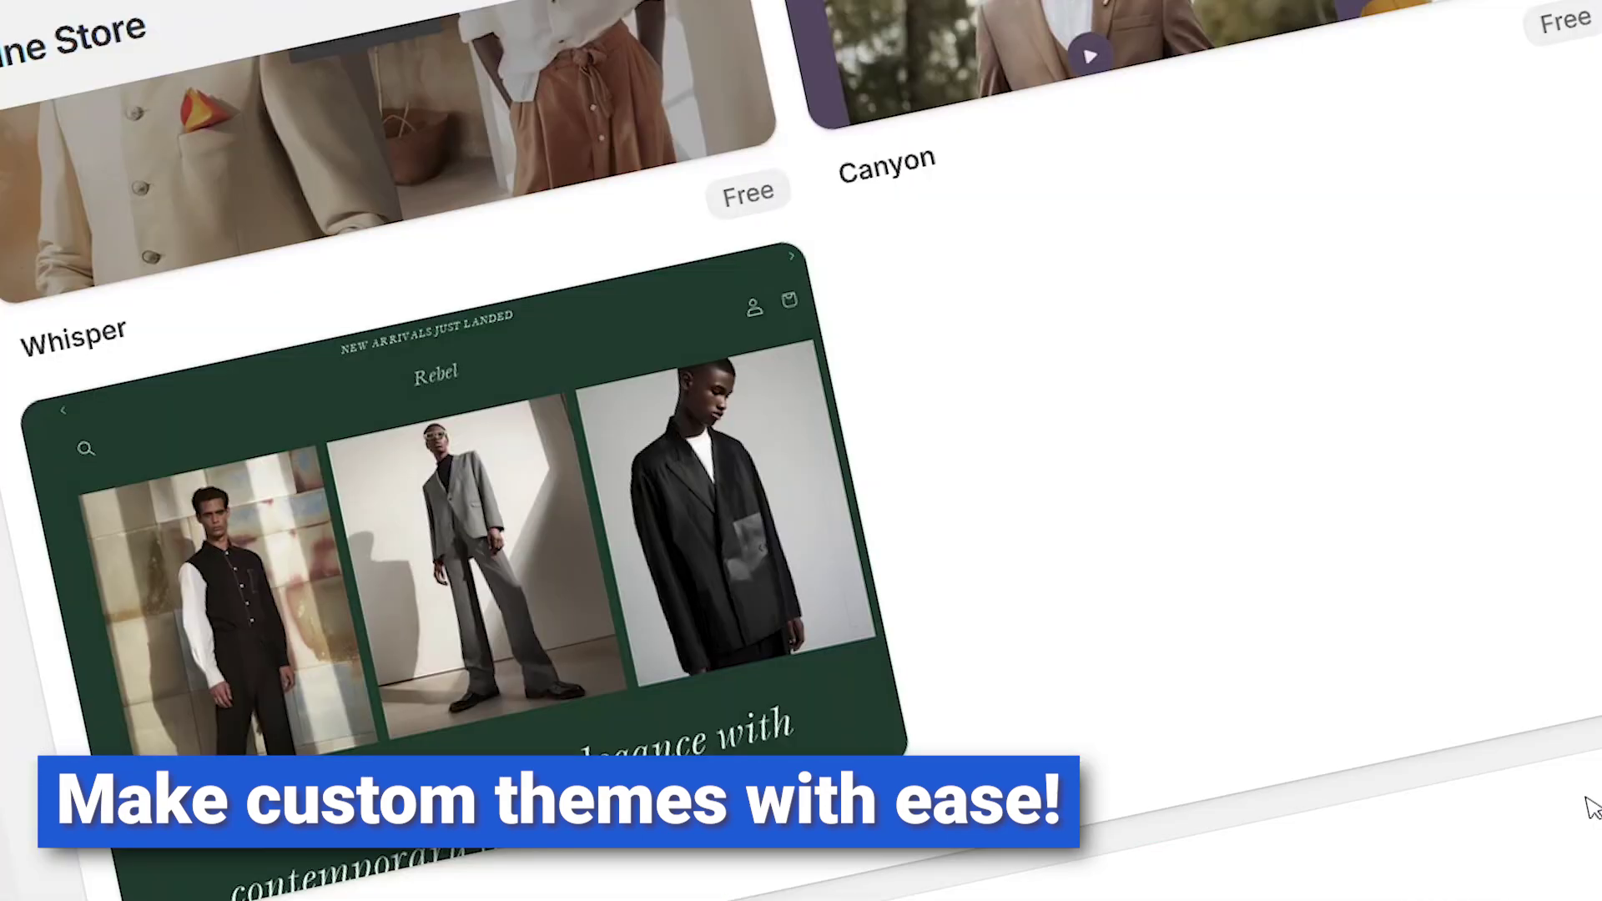